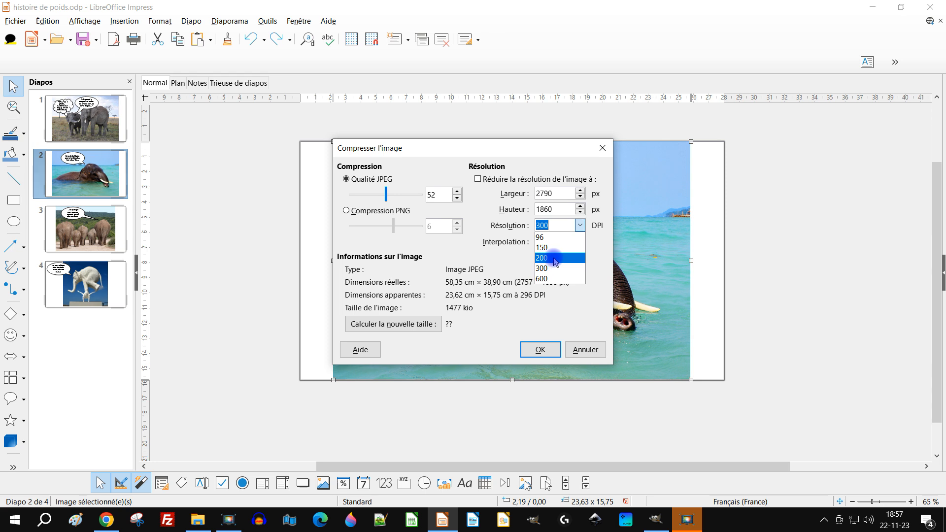
# Compress the swimming elephant photo on slide 2 at JPEG quality 52 with resolution set to 300 DPI, calculating the new size before applying
pyautogui.click(555, 249)
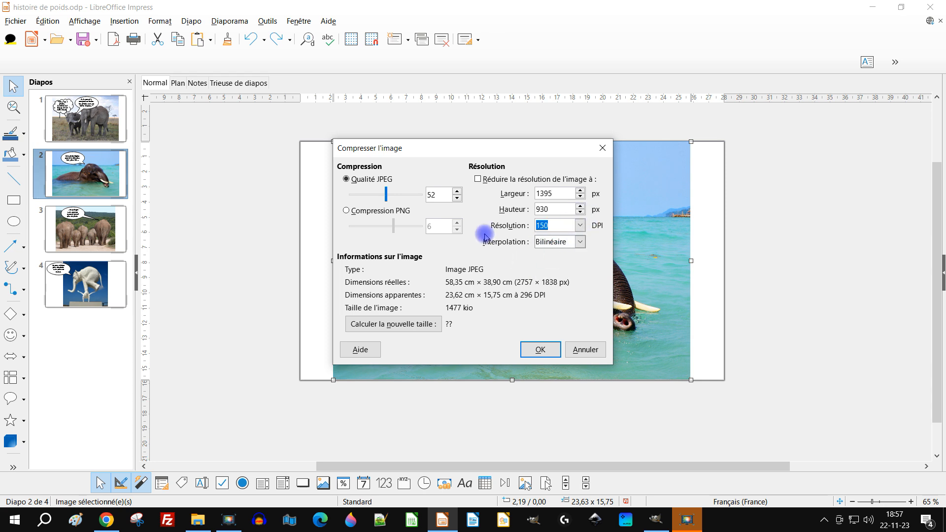
pyautogui.click(581, 226)
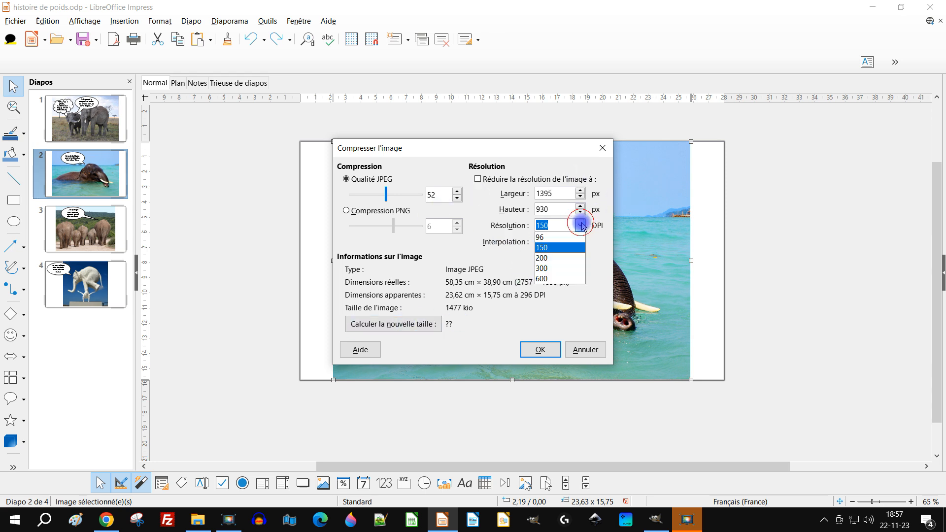
pyautogui.click(559, 268)
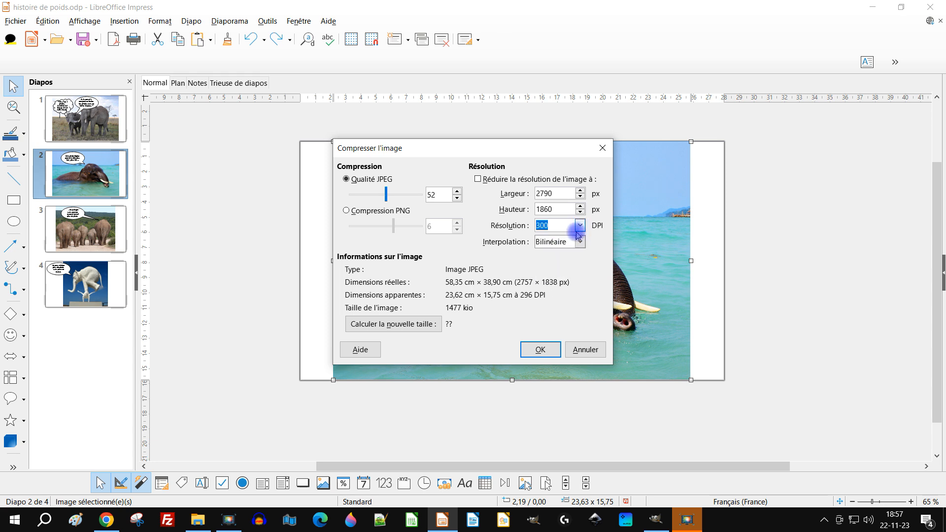
pyautogui.click(420, 326)
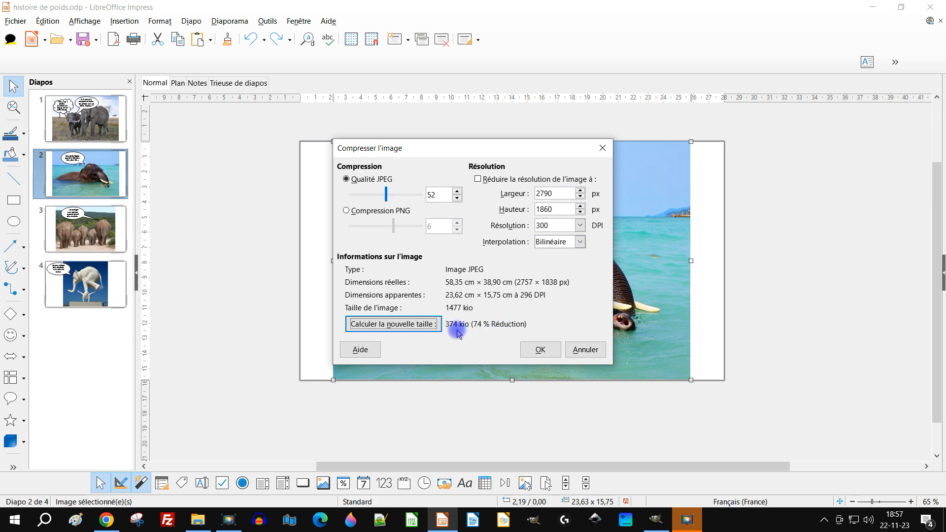
pyautogui.click(542, 350)
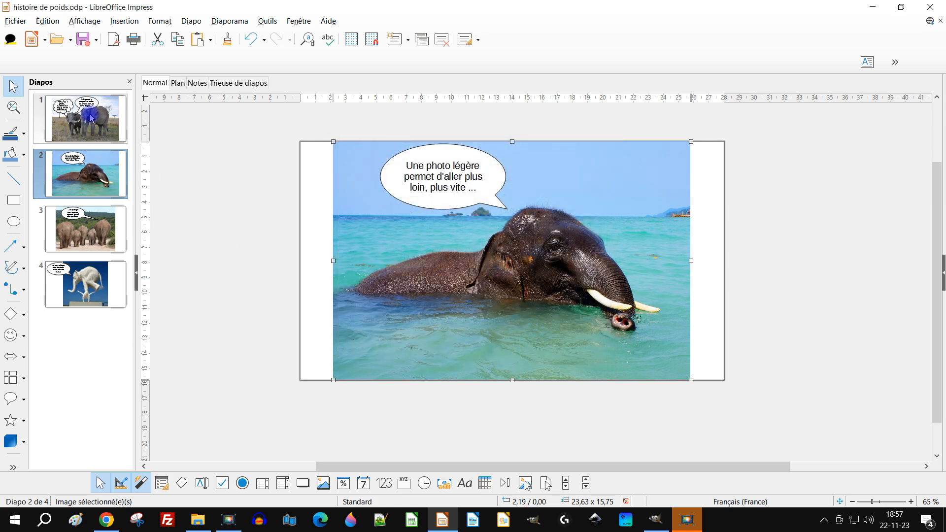
# Try resetting the elephant herd photo on slide 3 to its original size and undo the resize
pyautogui.click(100, 245)
pyautogui.rightClick(627, 245)
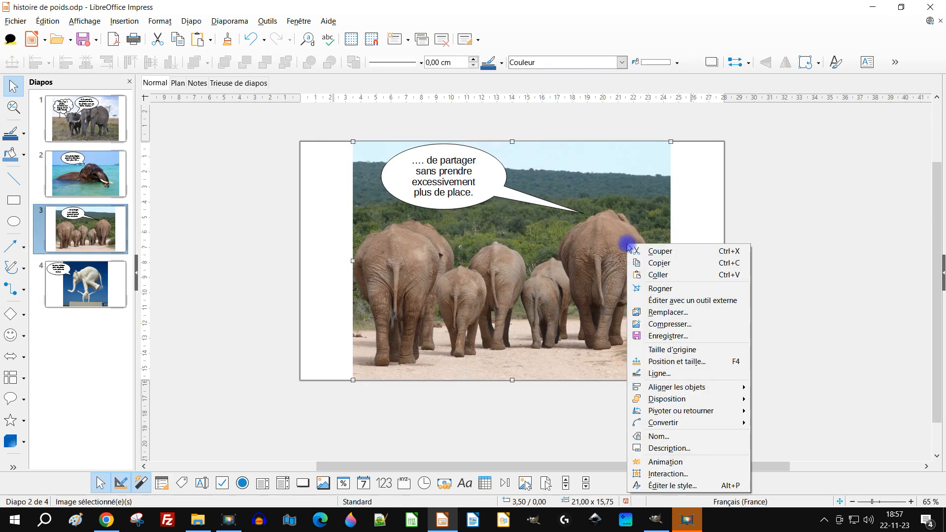
pyautogui.click(697, 351)
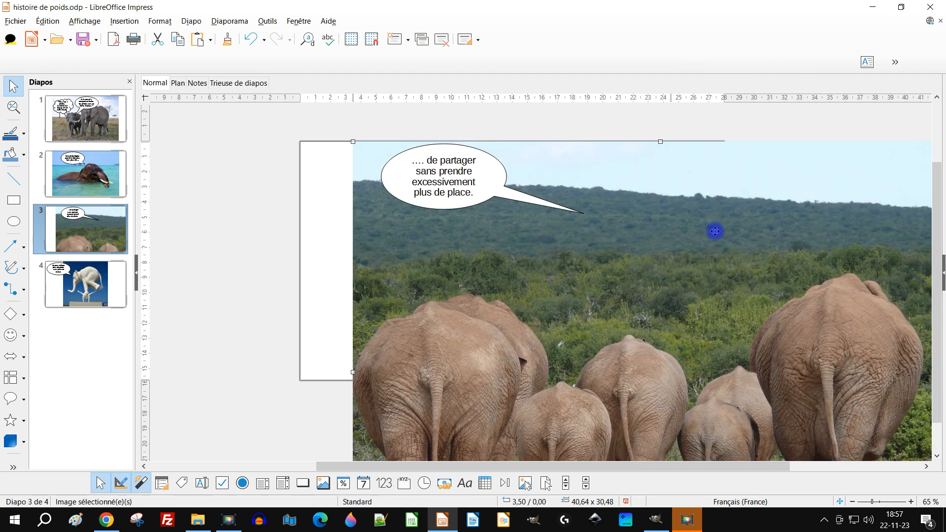
pyautogui.scroll(-6, 719, 237)
pyautogui.scroll(4, 729, 347)
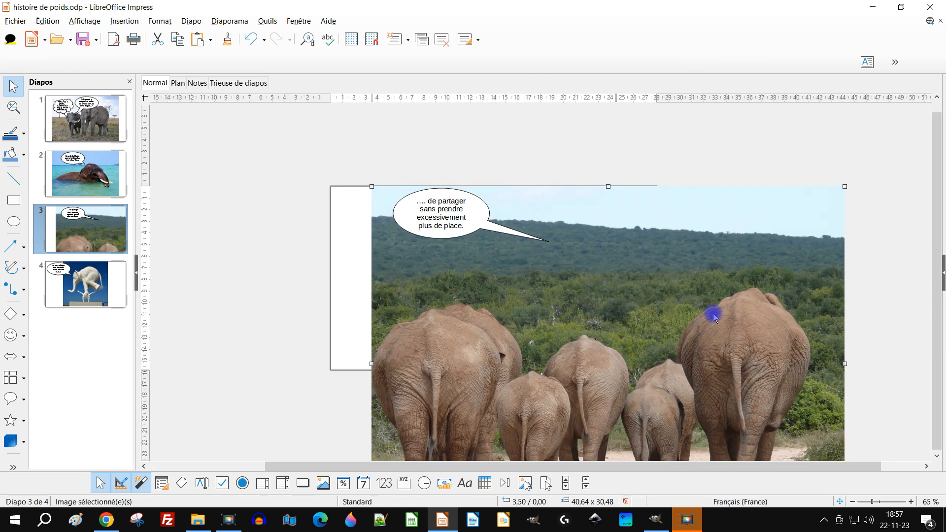
pyautogui.hotkey('ctrl', 'z')
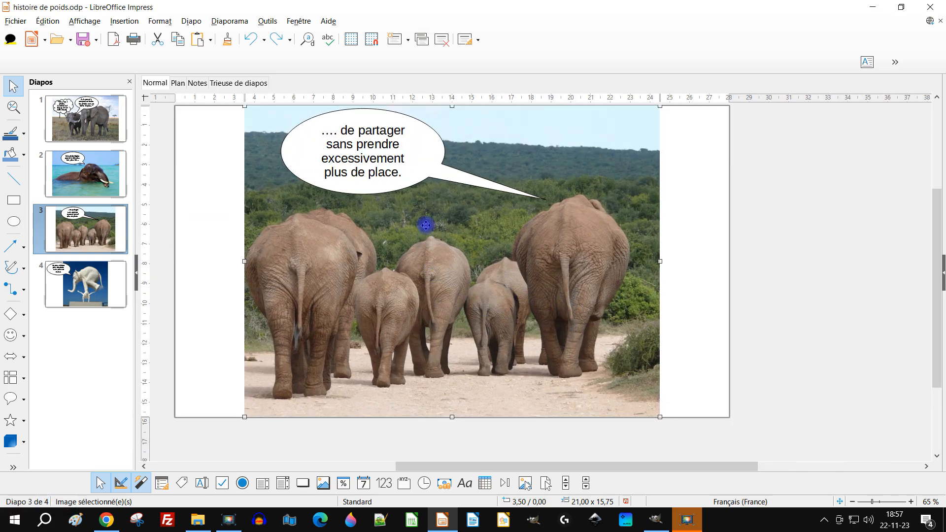
# Compress the elephant herd photo on slide 3 at JPEG quality 52 and 300 DPI, calculating the new size before applying
pyautogui.rightClick(426, 226)
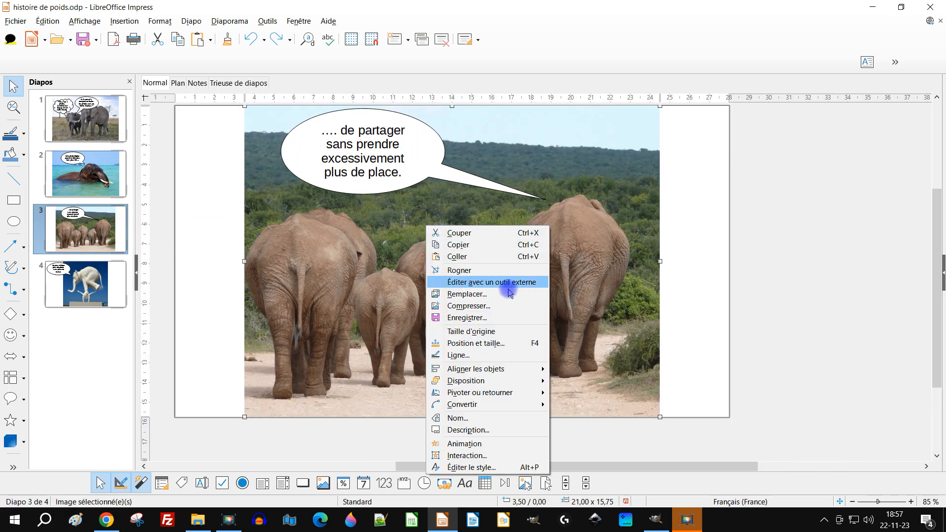
pyautogui.click(479, 306)
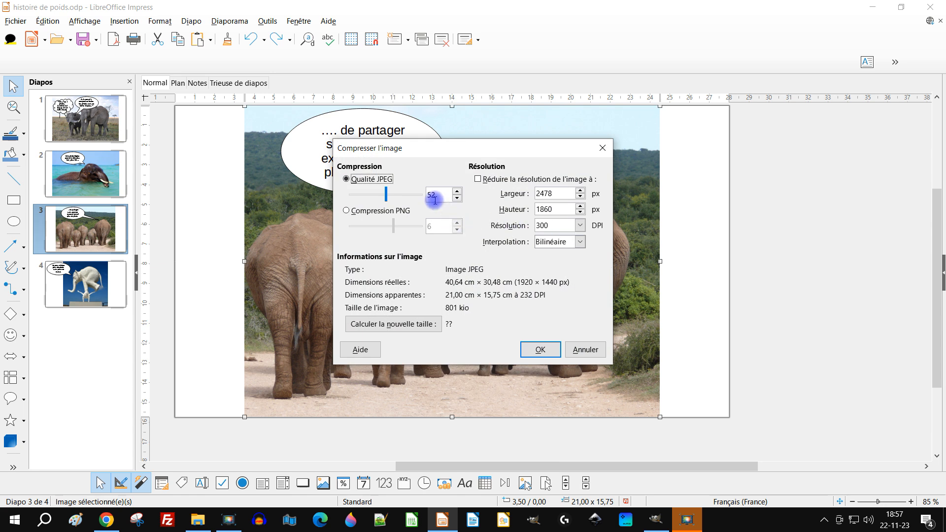
pyautogui.click(401, 325)
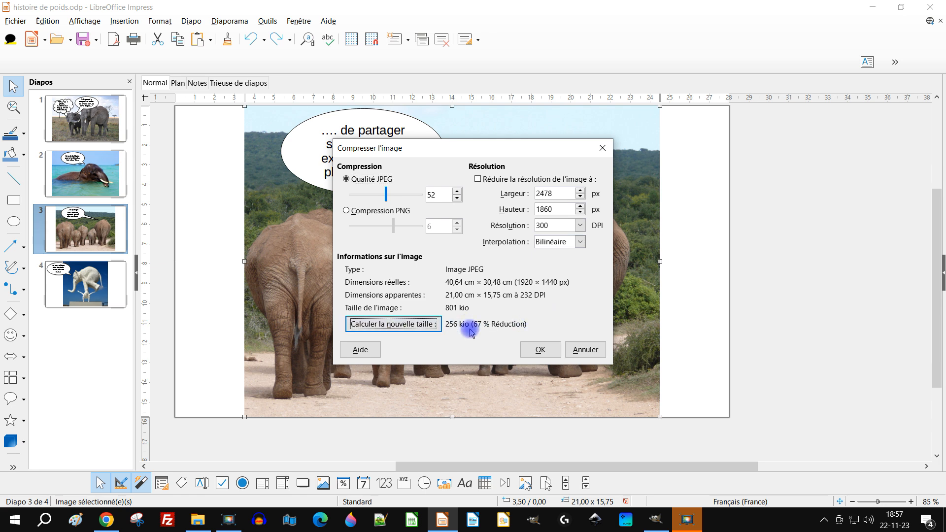
pyautogui.click(538, 348)
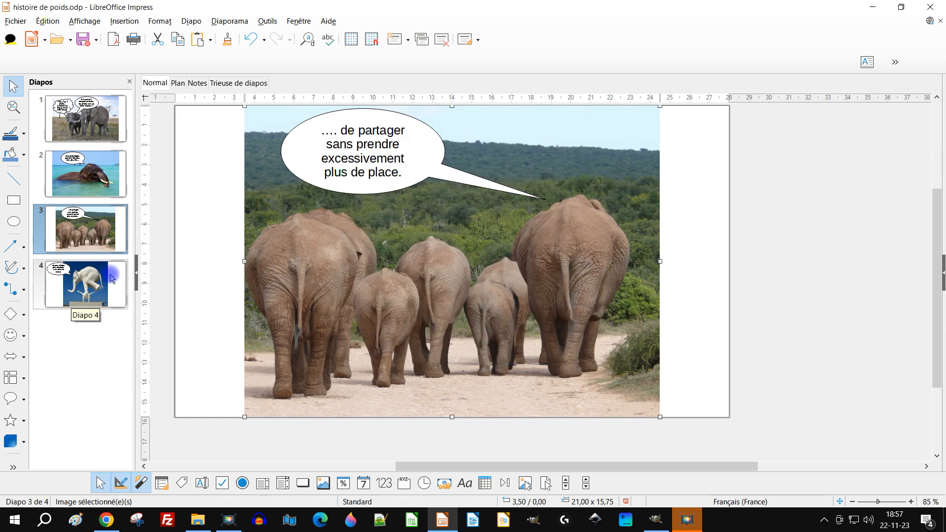
# Compress the white elephant photo on slide 4 at JPEG quality 52 and 300 DPI with Lanczos interpolation, calculating the new size before applying
pyautogui.click(112, 277)
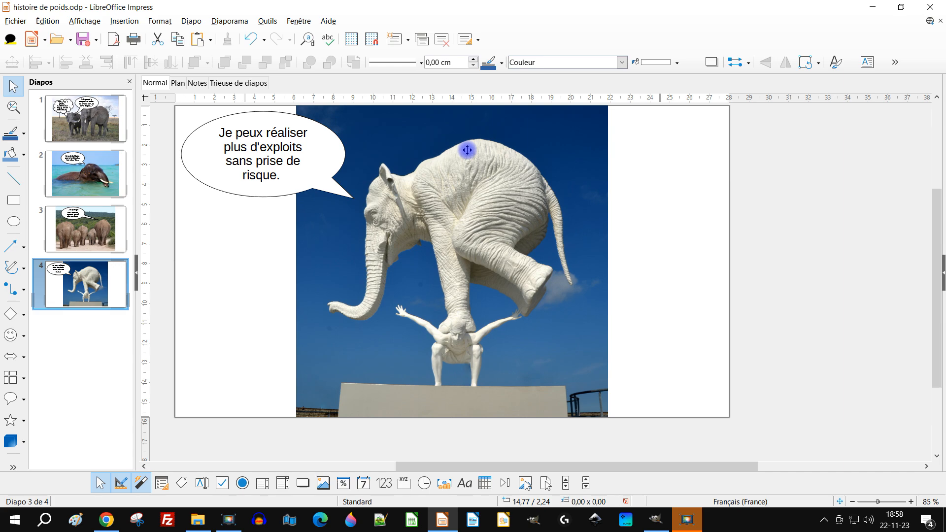
pyautogui.rightClick(438, 149)
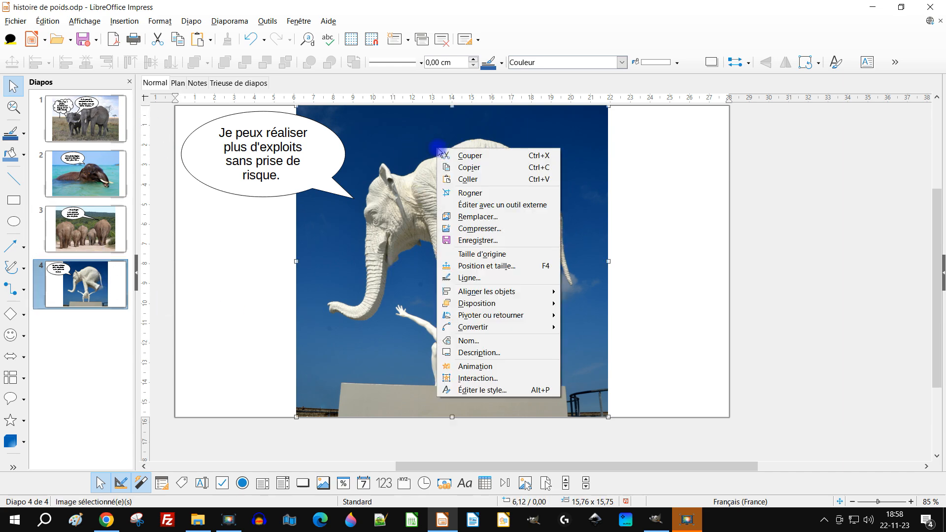
pyautogui.click(503, 229)
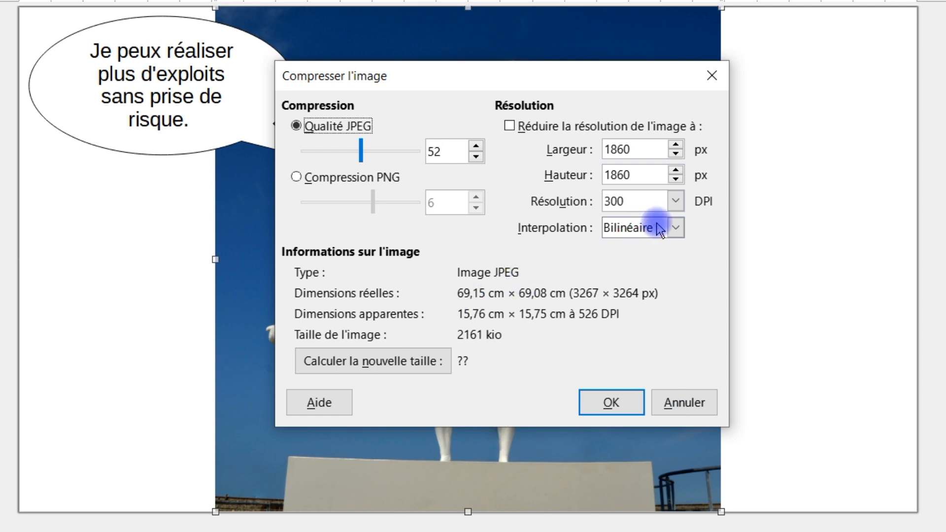
pyautogui.click(660, 229)
pyautogui.click(619, 296)
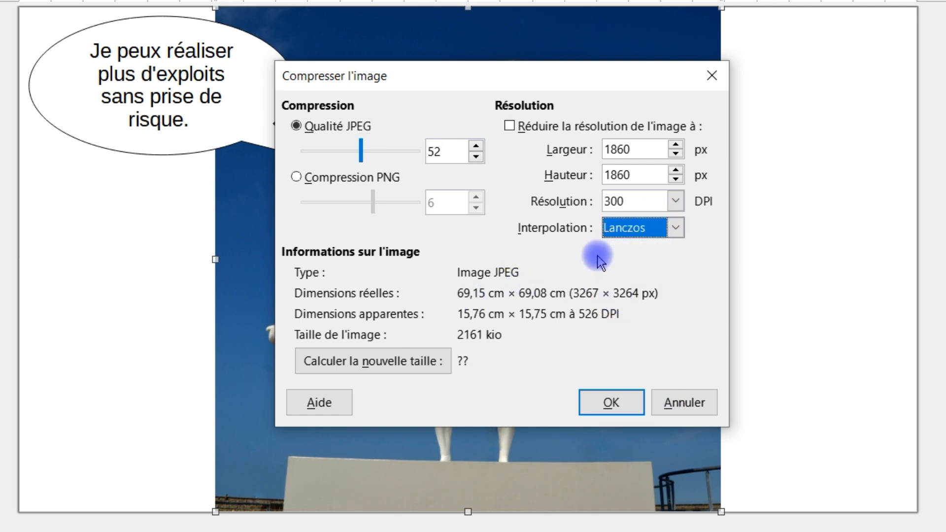
pyautogui.click(334, 359)
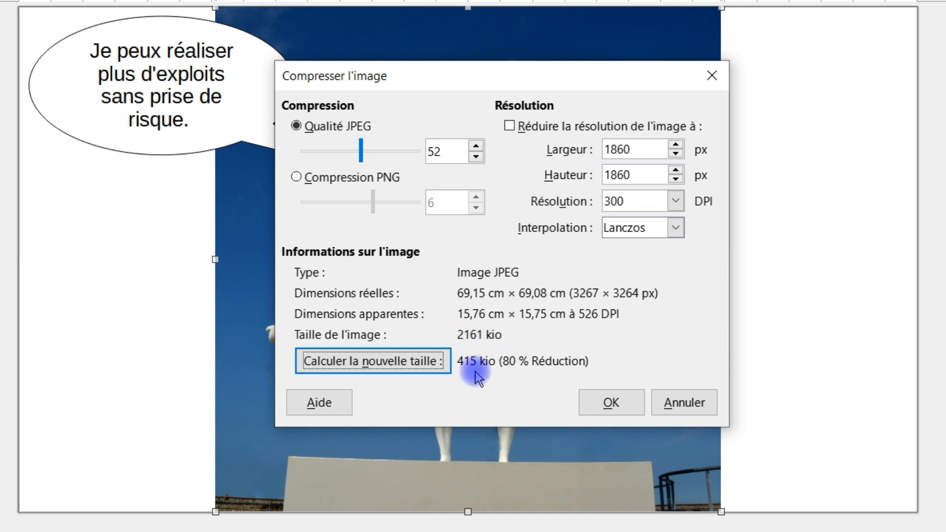
pyautogui.click(619, 397)
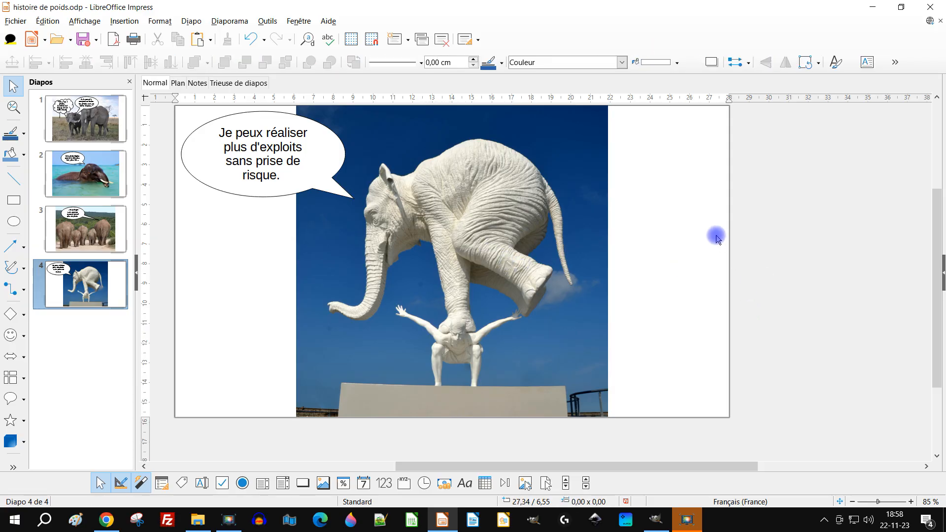
# Switch to File Explorer to check the size of histoire de poids.odp and return to LibreOffice Impress
pyautogui.click(875, 8)
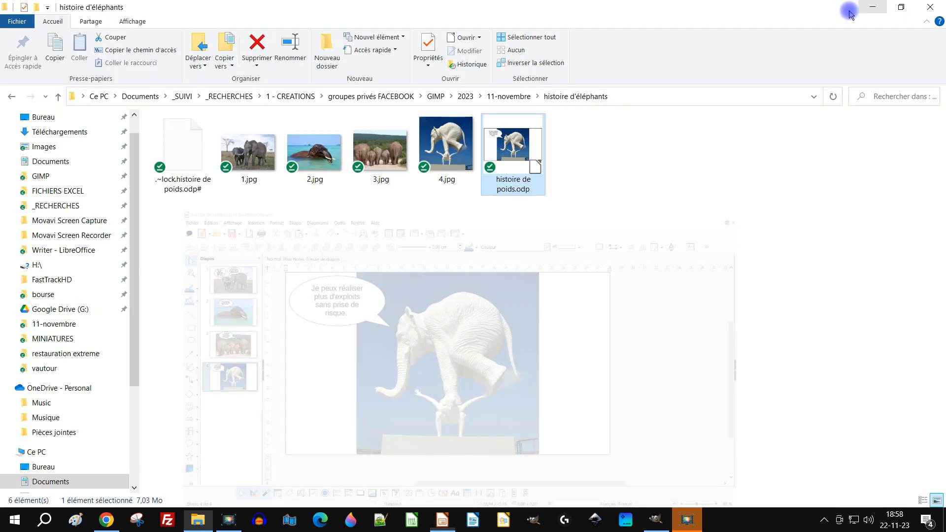
pyautogui.click(507, 196)
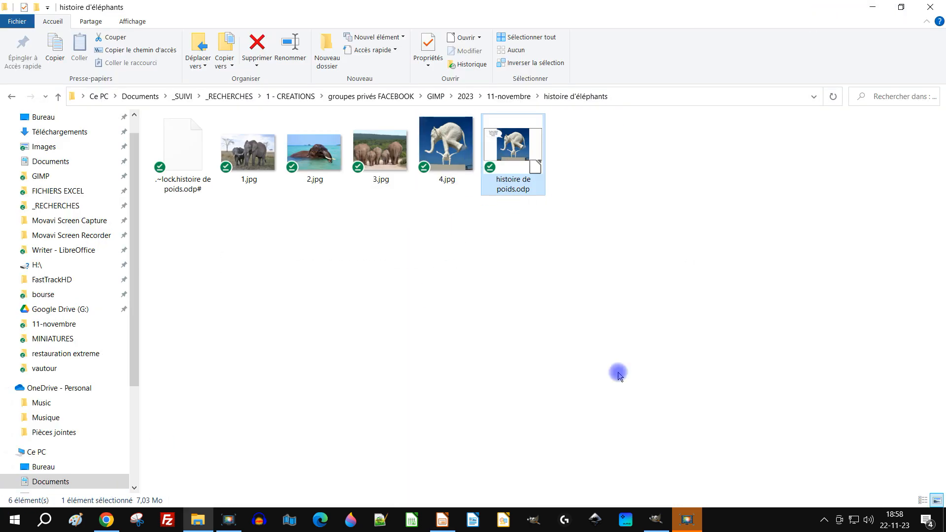
pyautogui.click(442, 520)
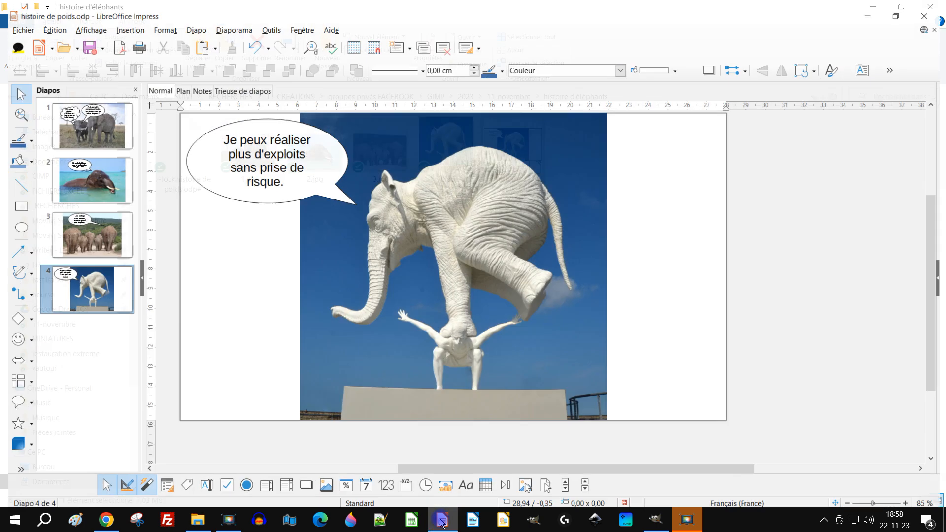
# Try resetting the white elephant photo on slide 4 to its original size and undo the resize
pyautogui.rightClick(516, 183)
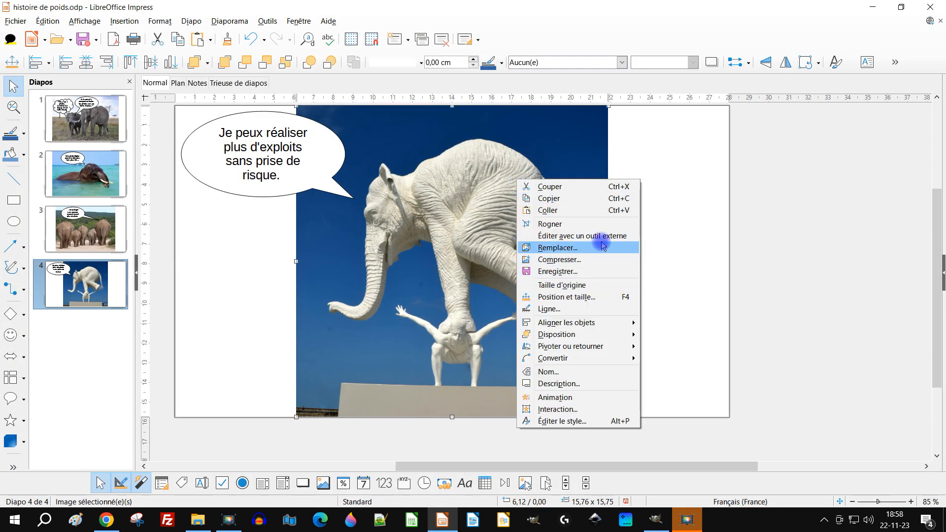
pyautogui.click(596, 285)
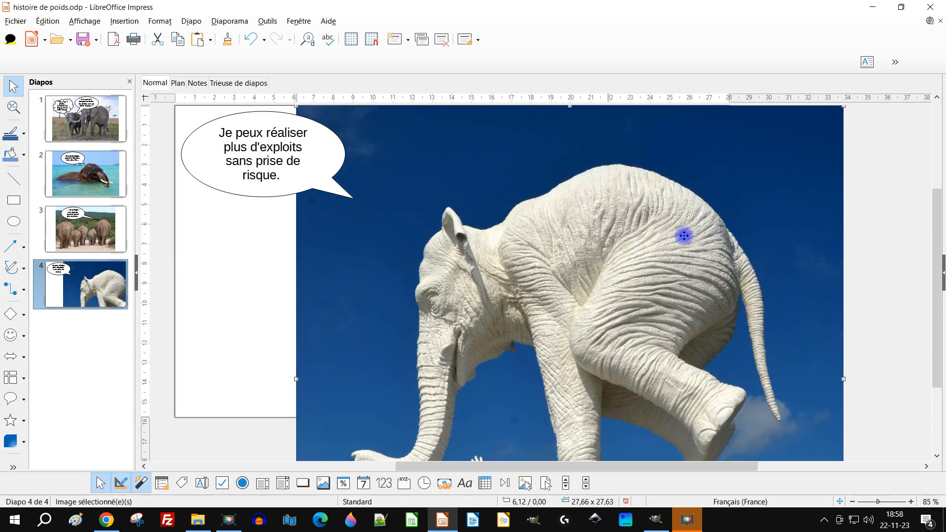
pyautogui.hotkey('ctrl', 'z')
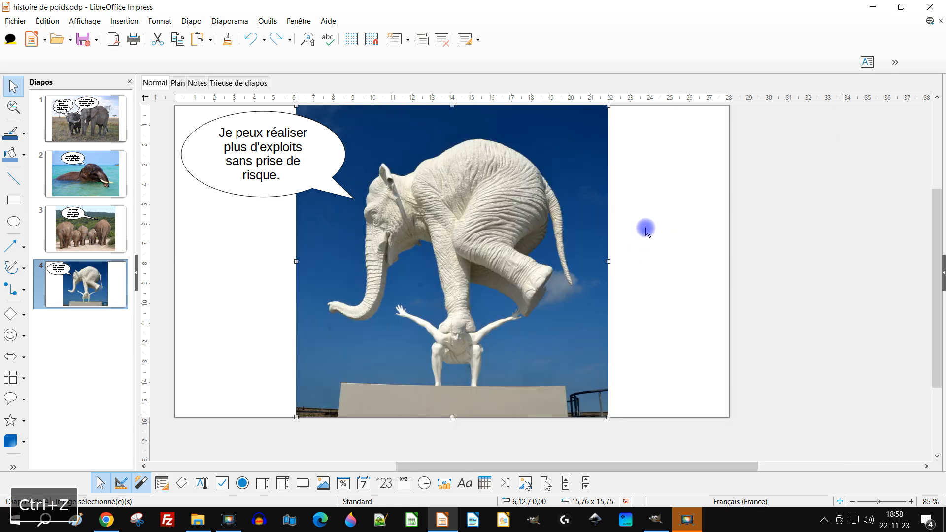
# Save the presentation and check the file size of histoire de poids.odp through its properties in File Explorer
pyautogui.click(646, 228)
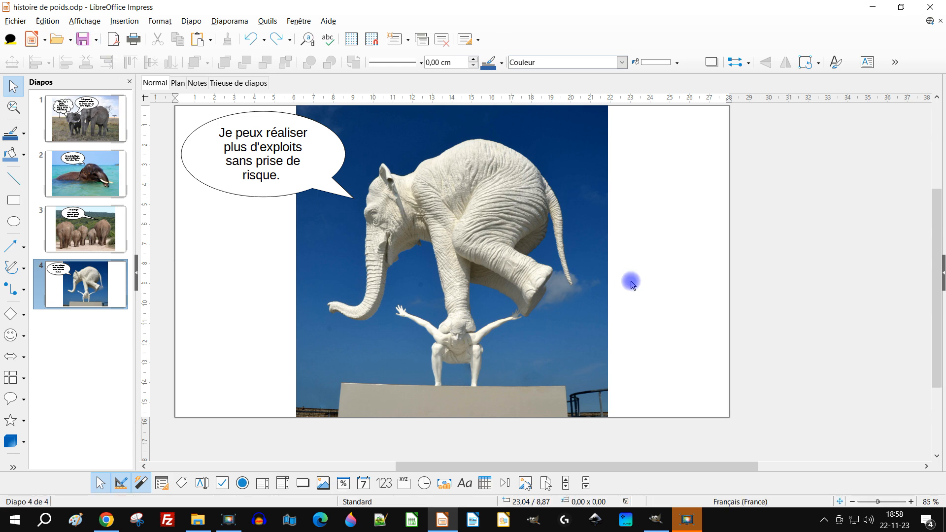
pyautogui.click(873, 7)
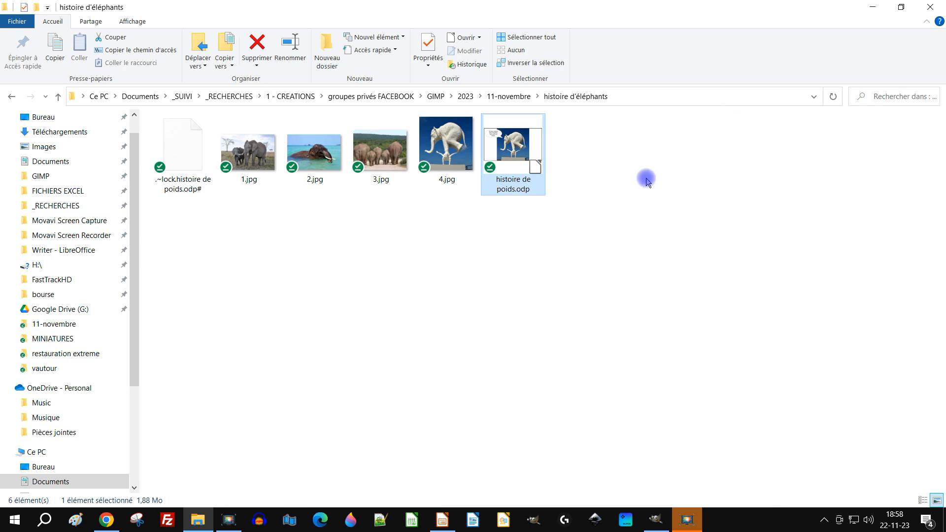
pyautogui.rightClick(523, 141)
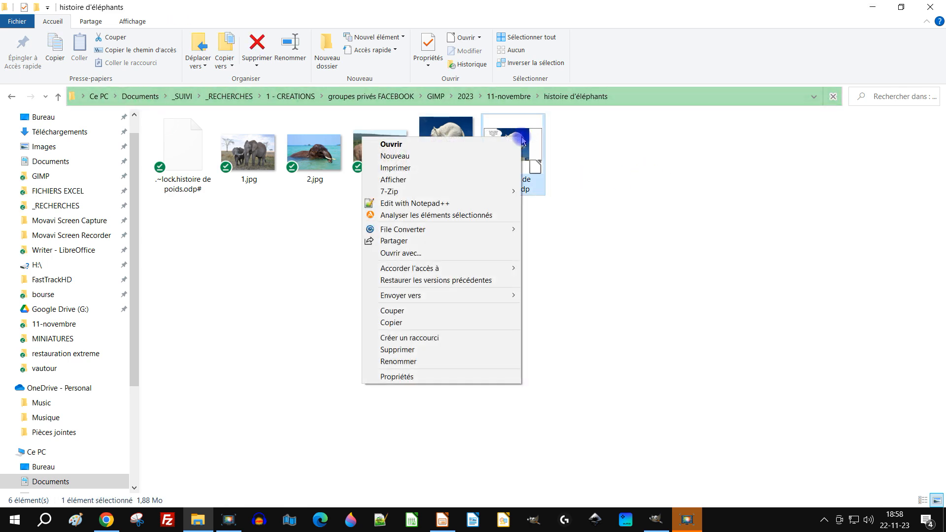
pyautogui.click(426, 377)
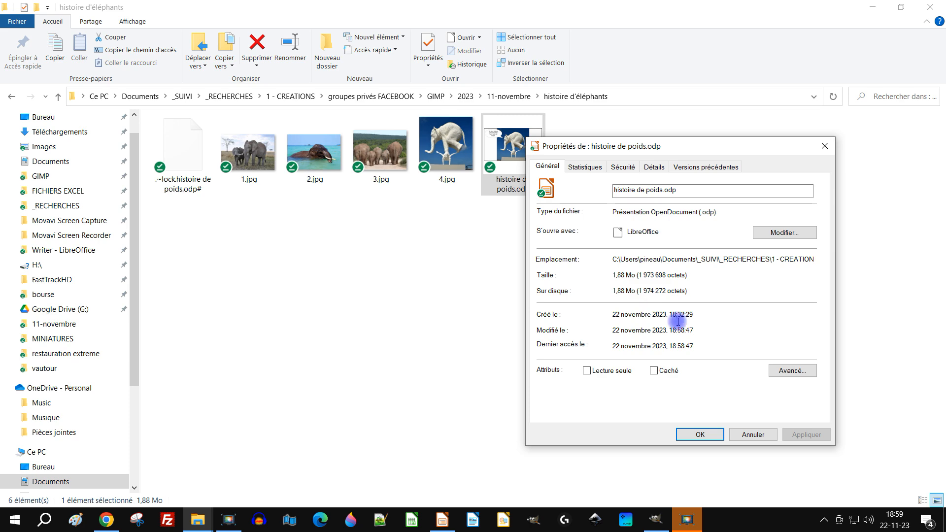
pyautogui.click(751, 434)
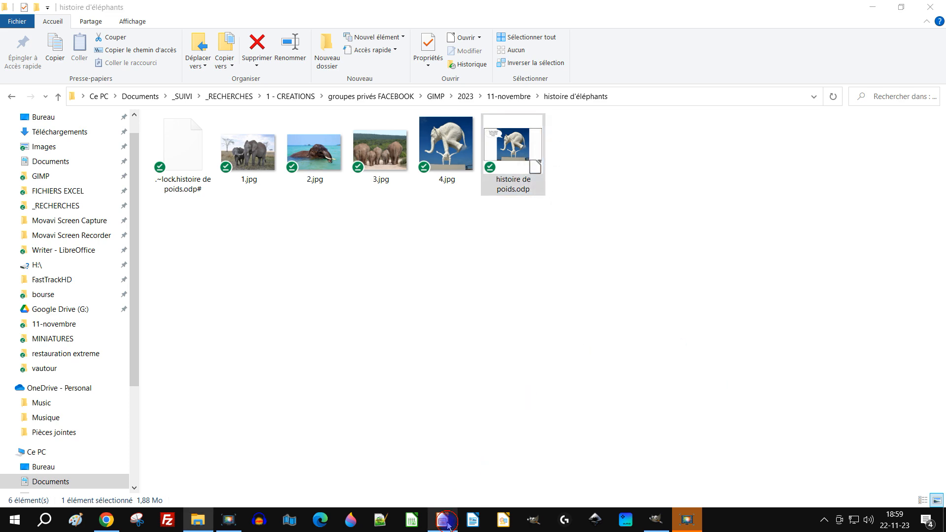
# Return to LibreOffice Impress and check the file size in the presentation's document properties
pyautogui.click(446, 522)
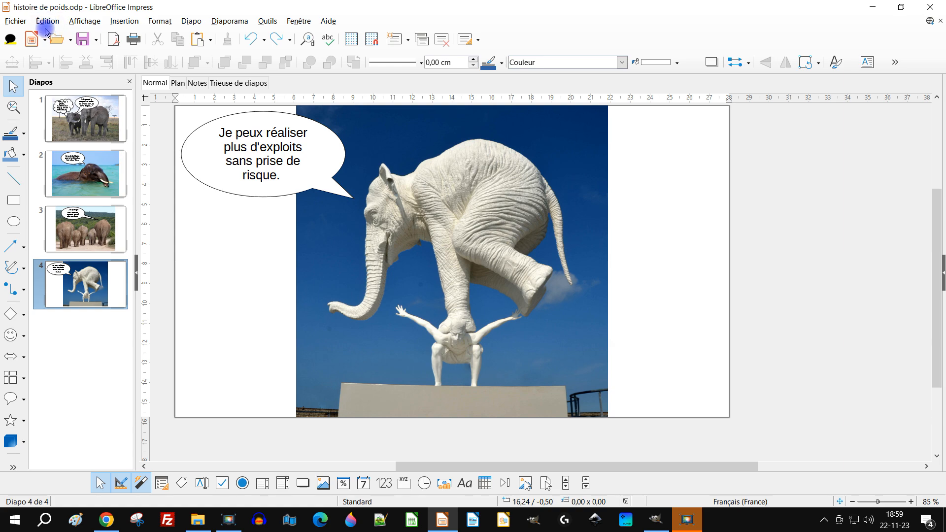
pyautogui.click(15, 21)
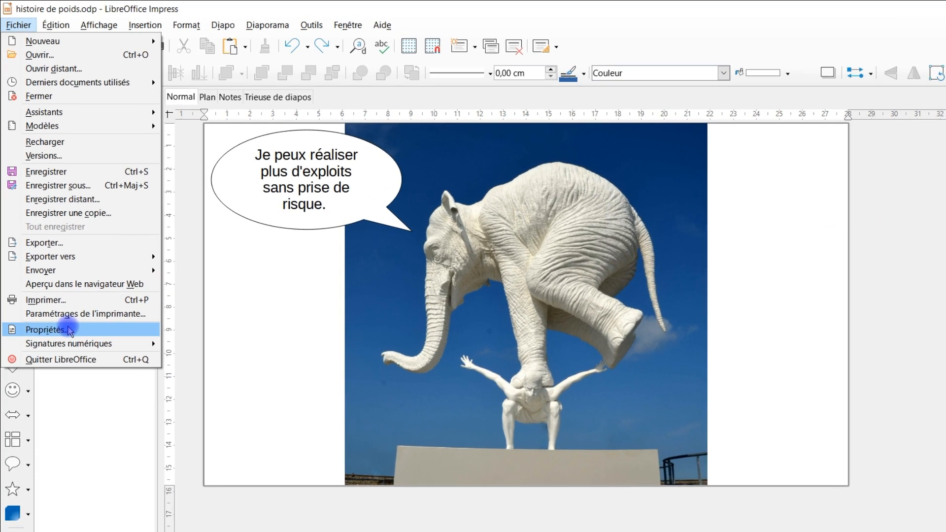
pyautogui.click(65, 314)
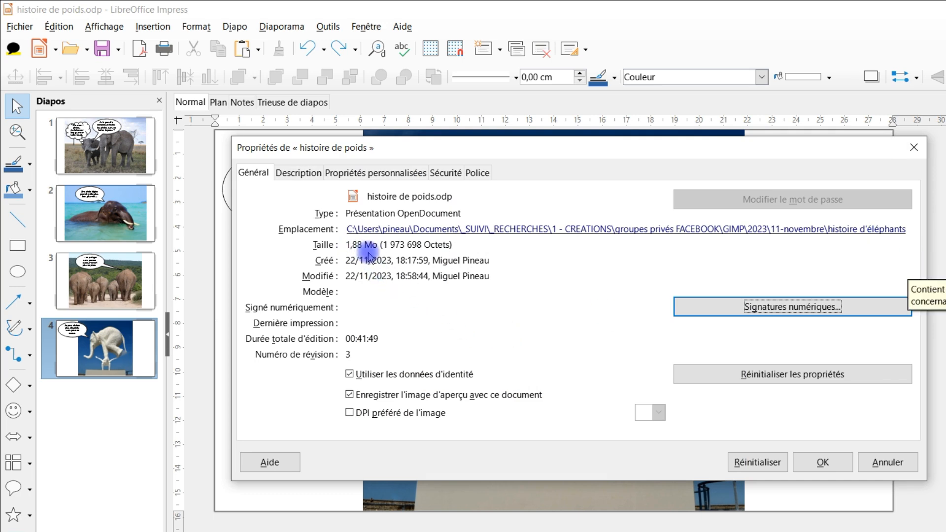
pyautogui.click(914, 148)
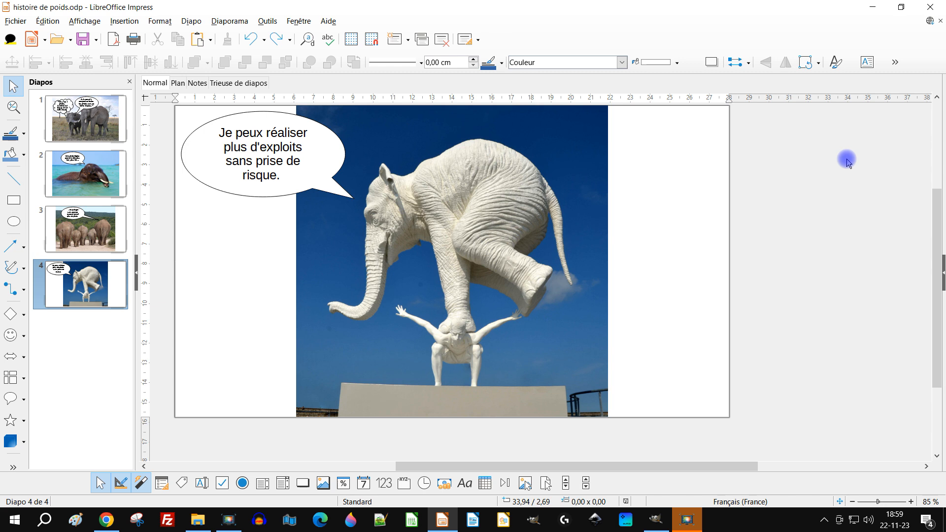
pyautogui.click(203, 292)
pyautogui.click(229, 21)
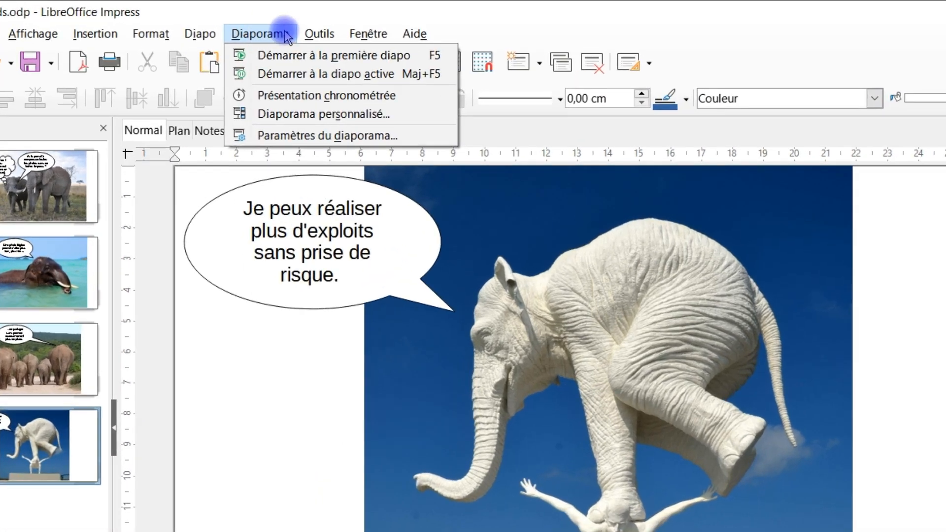
pyautogui.moveTo(320, 33)
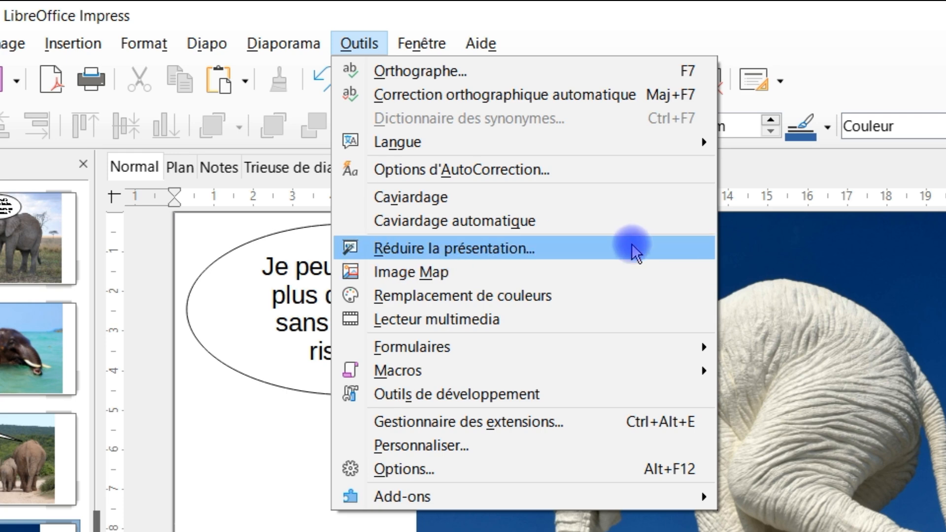
pyautogui.click(657, 277)
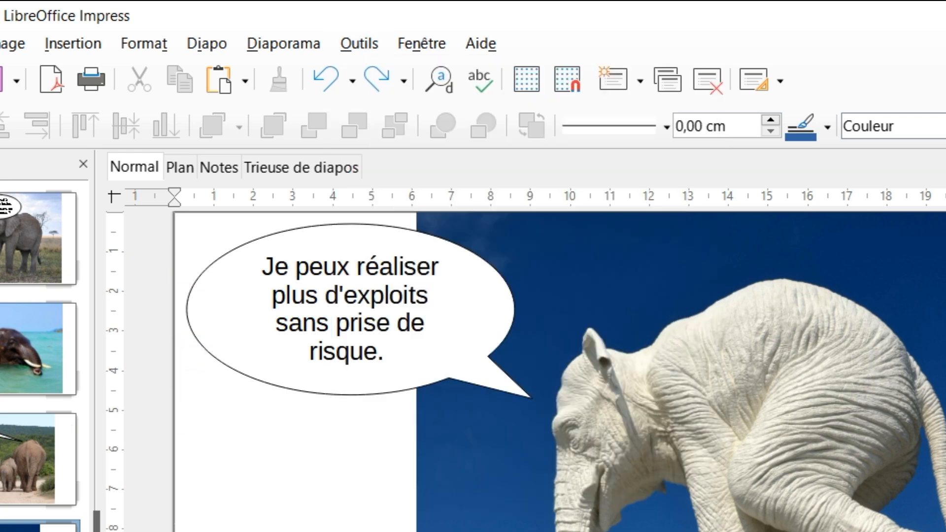
pyautogui.scroll(2, 648, 275)
pyautogui.scroll(-1, 639, 272)
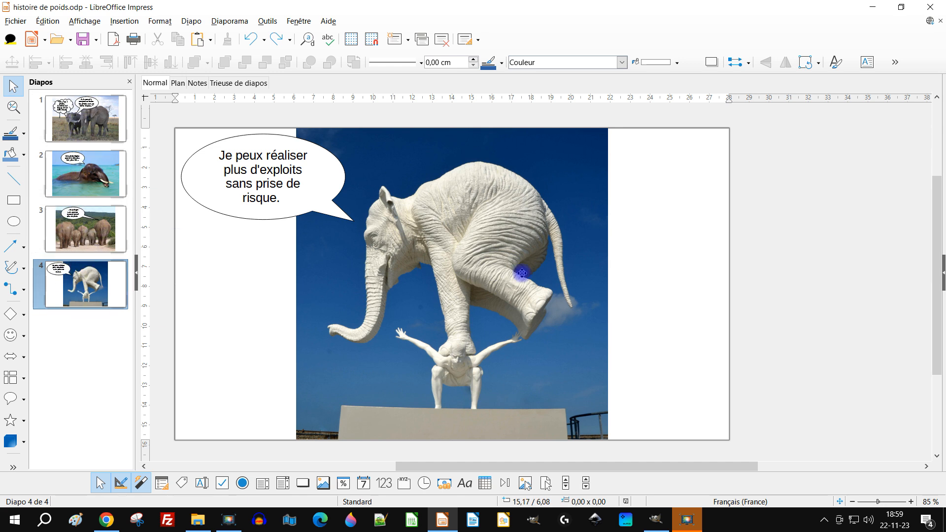
# Start a PDF export of the whole presentation and set the JPEG compression quality to 60 %
pyautogui.click(15, 20)
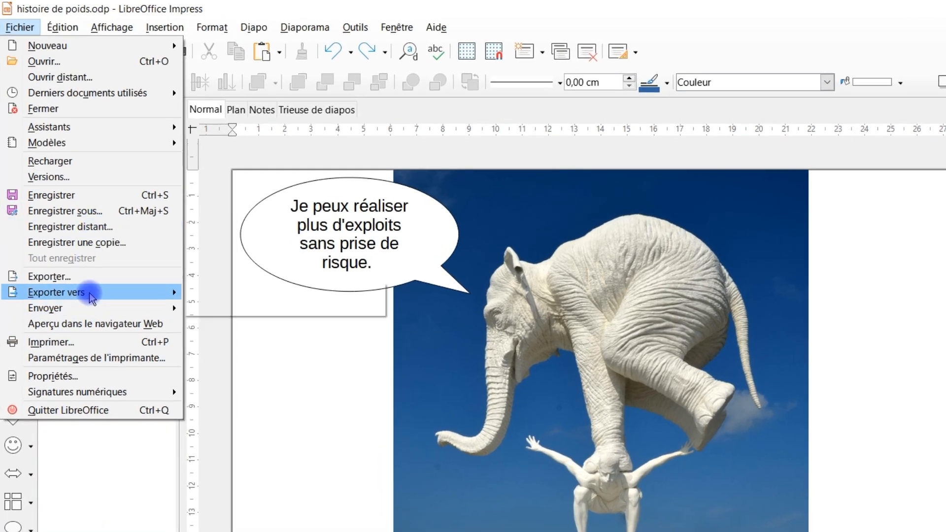
pyautogui.moveTo(85, 291)
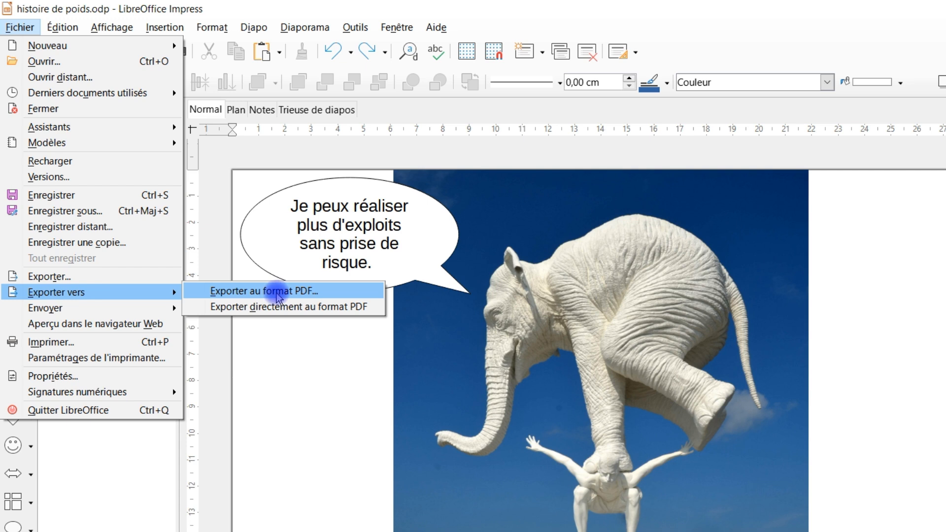
pyautogui.click(279, 292)
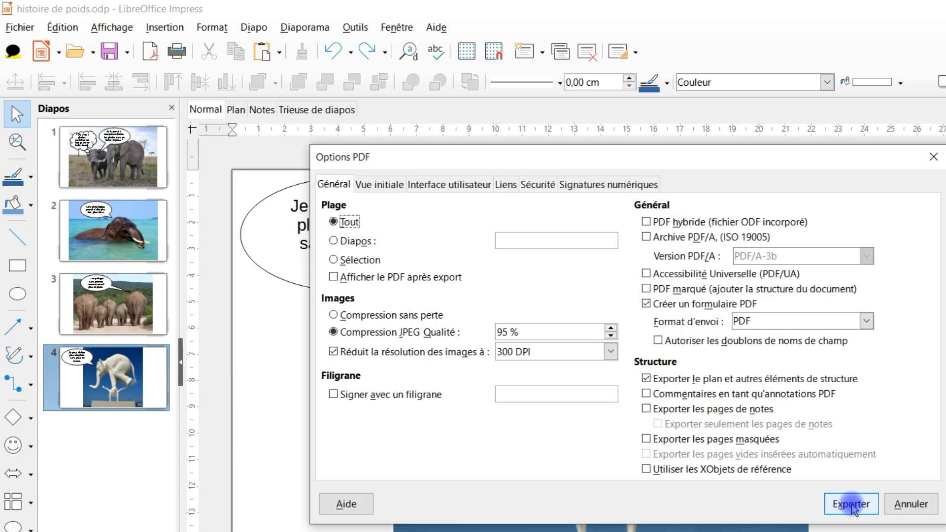
pyautogui.moveTo(518, 332); pyautogui.dragTo(460, 331)
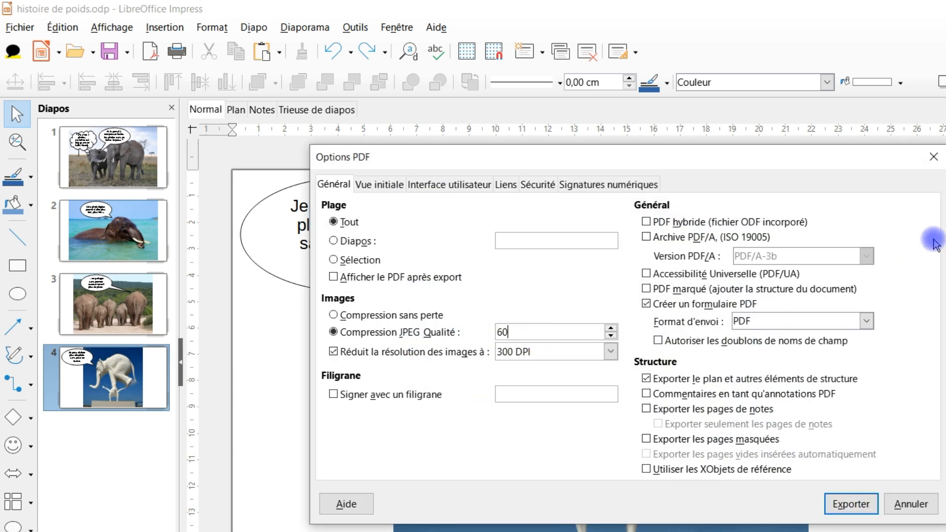
pyautogui.click(565, 296)
pyautogui.press('Tab')
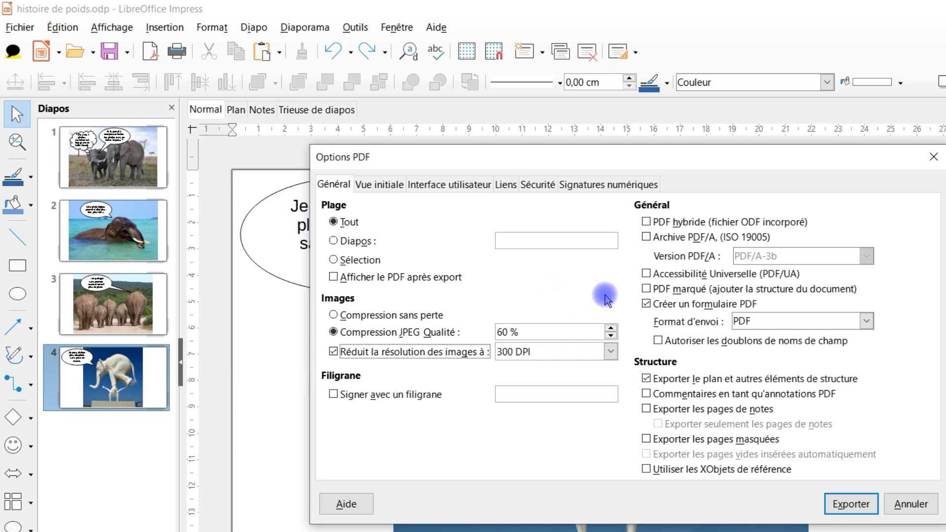
# Export the presentation as histoire de poids.pdf in the histoire d'éléphants folder and select the PDF in File Explorer
pyautogui.click(848, 503)
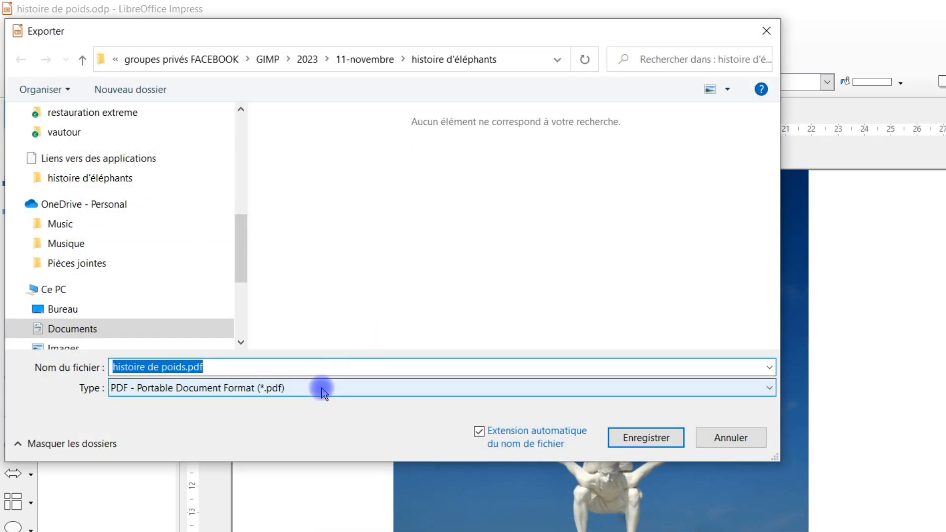
pyautogui.click(248, 367)
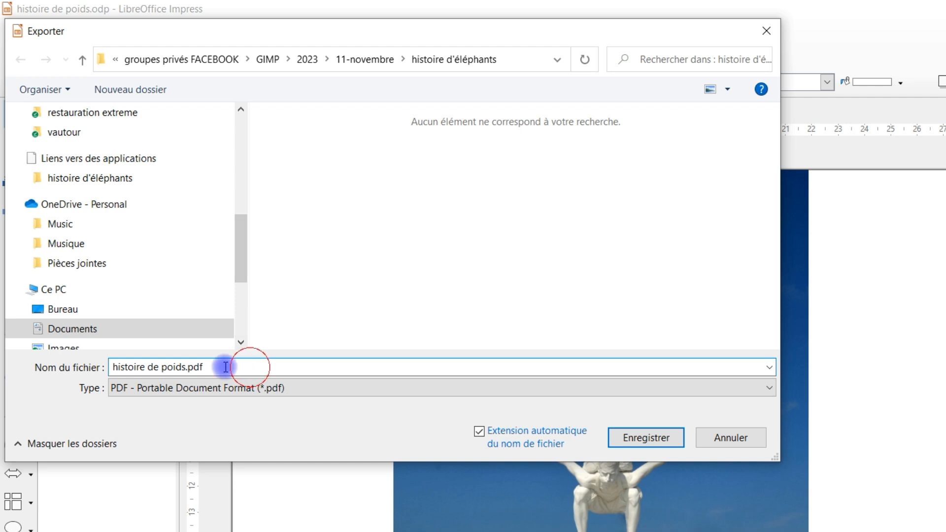
pyautogui.click(664, 441)
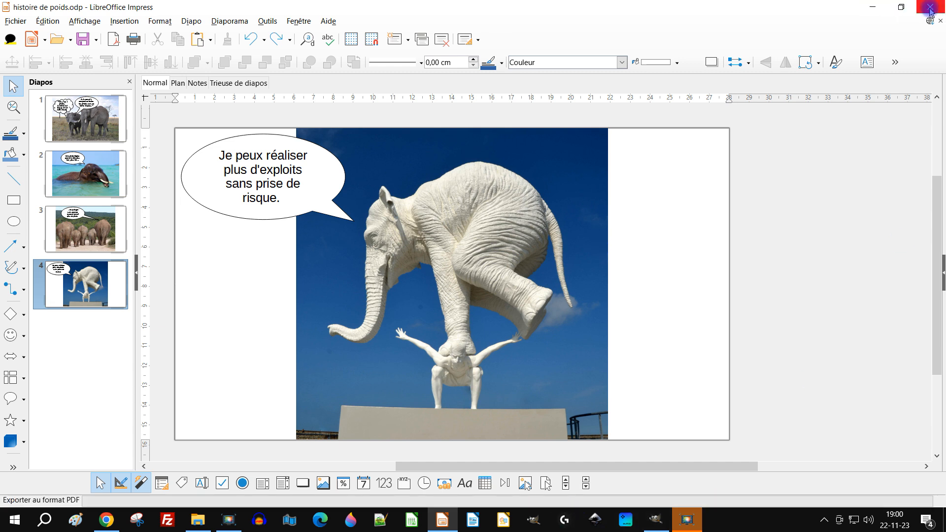
pyautogui.click(200, 523)
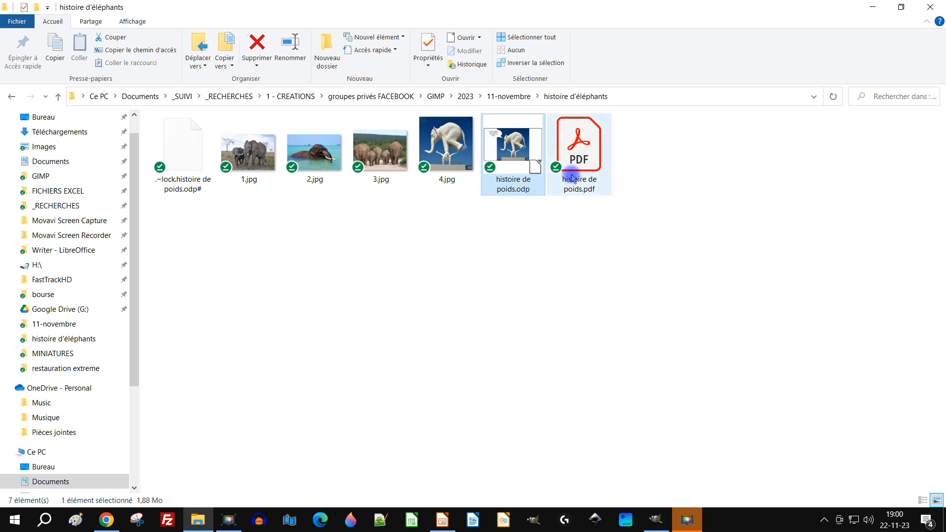
pyautogui.click(585, 151)
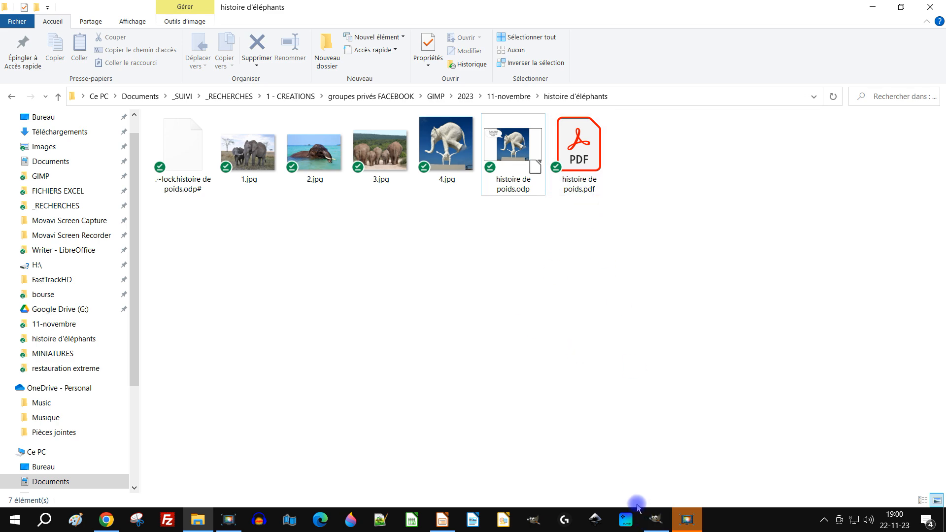
# Switch to GIMP and import all four pages of histoire de poids.pdf as layers
pyautogui.click(656, 520)
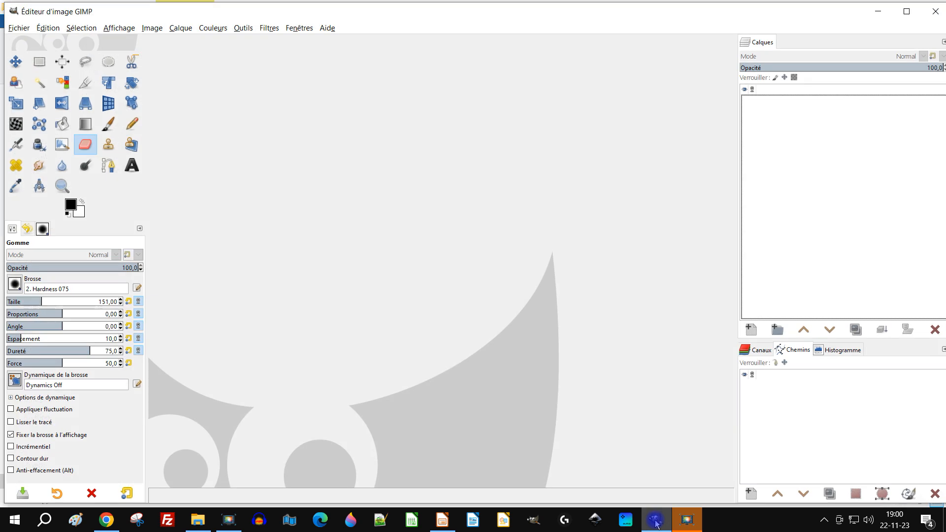
pyautogui.click(18, 29)
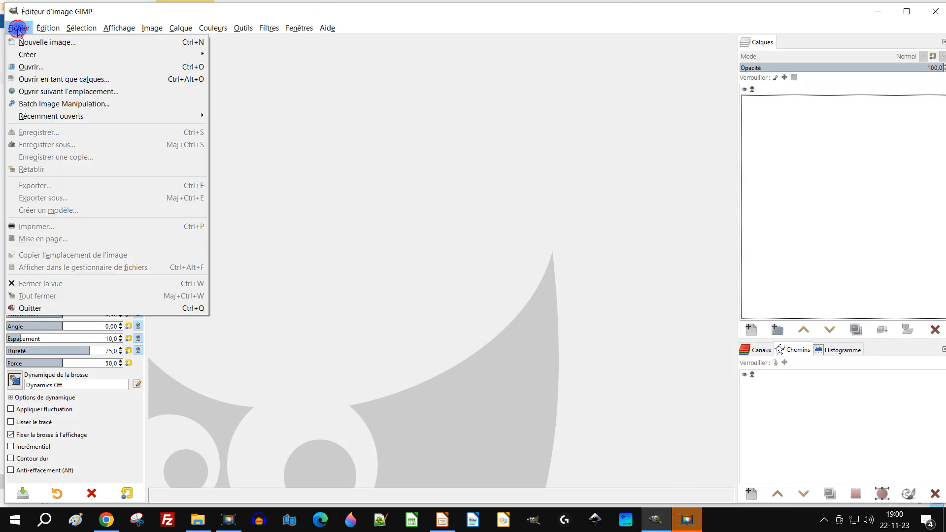
pyautogui.click(30, 66)
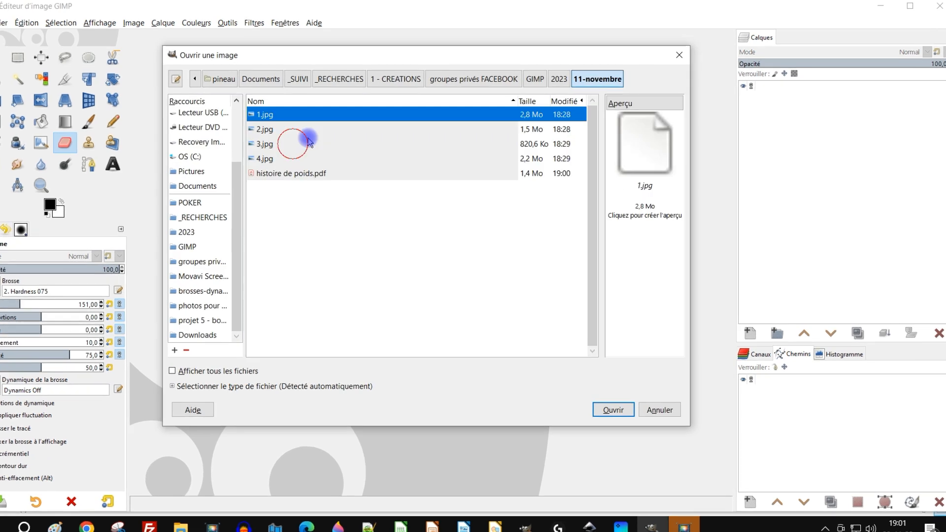
pyautogui.click(308, 175)
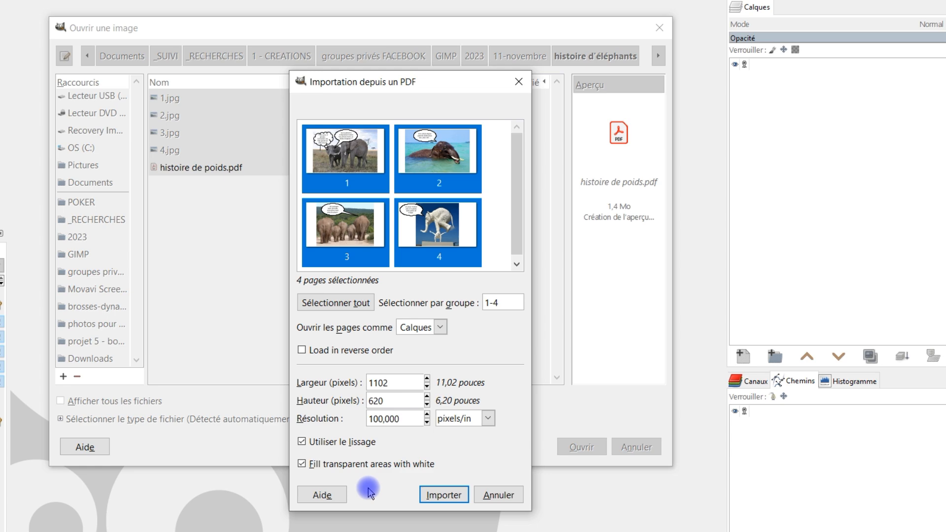
pyautogui.click(444, 495)
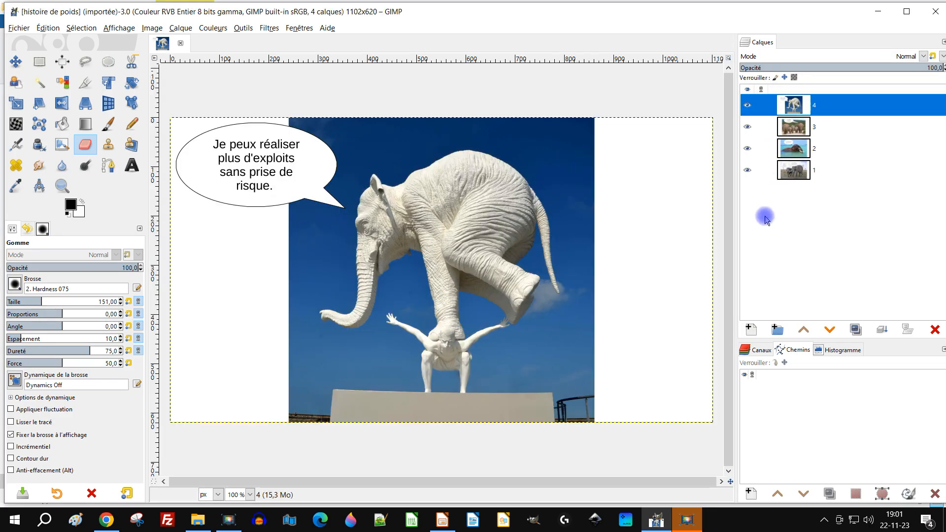
# Hide and show layers 4, 3 and 2 to check the imported slides, and select layer 1
pyautogui.click(747, 106)
pyautogui.click(753, 107)
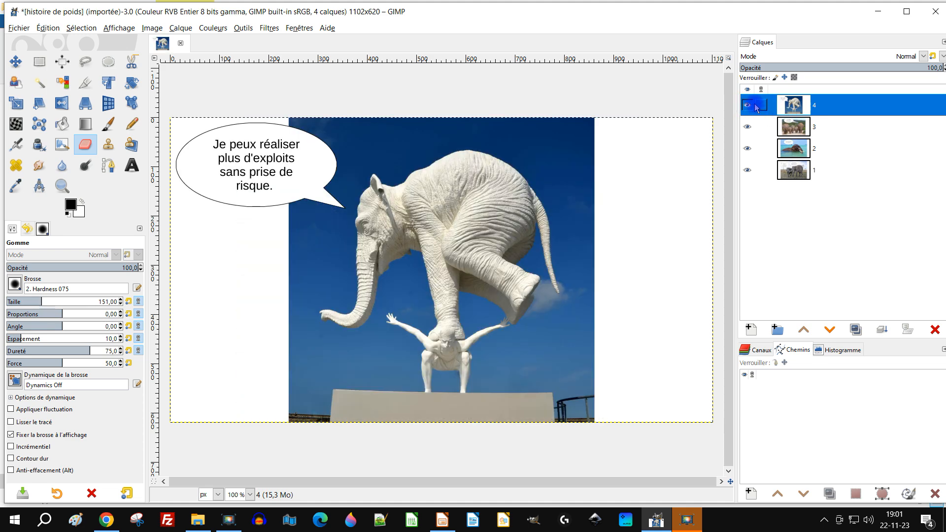
pyautogui.click(749, 106)
pyautogui.click(748, 122)
pyautogui.click(747, 148)
pyautogui.click(746, 126)
pyautogui.click(747, 147)
pyautogui.click(748, 105)
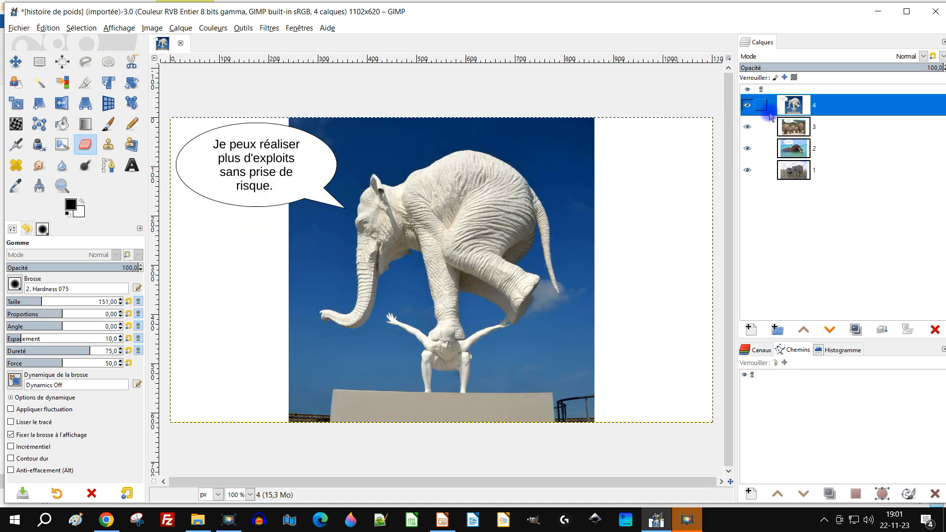
pyautogui.click(800, 173)
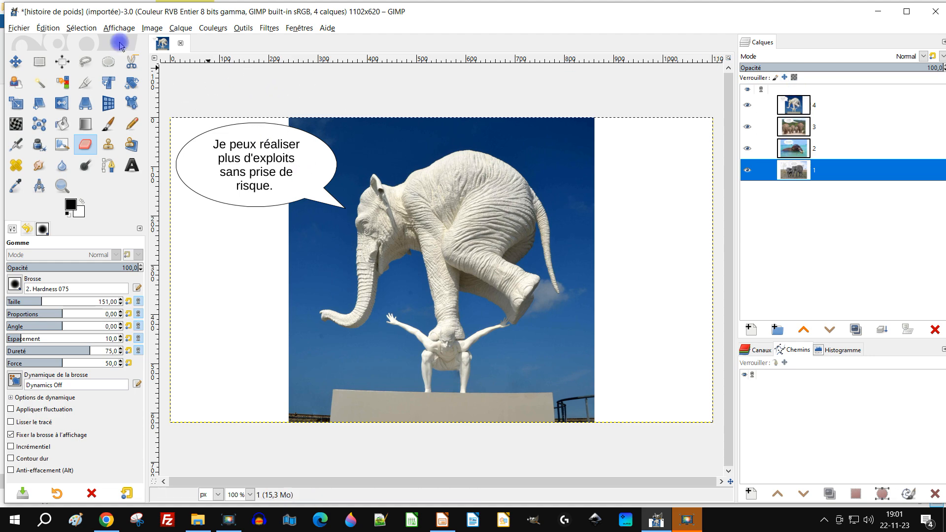
# Export the layered image in OpenRaster format as histoire de poids.ora in the histoire d'éléphants folder
pyautogui.click(18, 28)
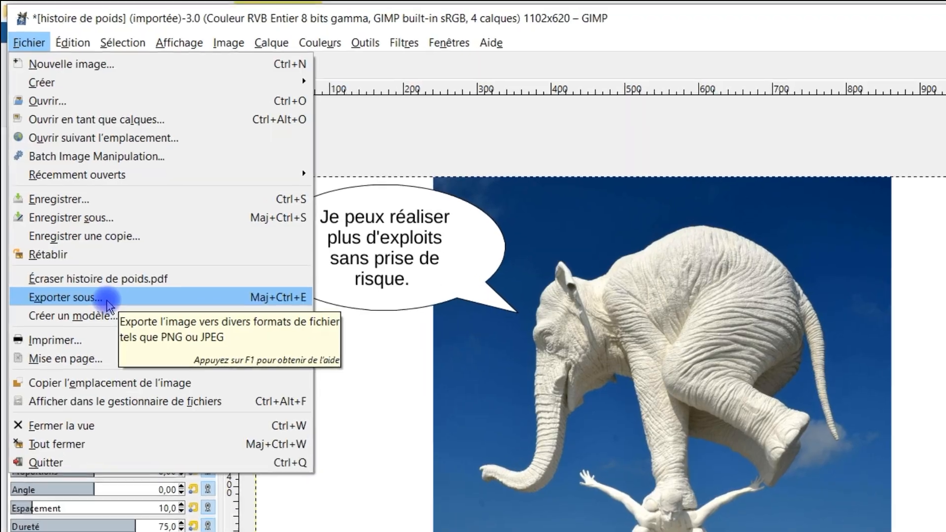
pyautogui.click(106, 299)
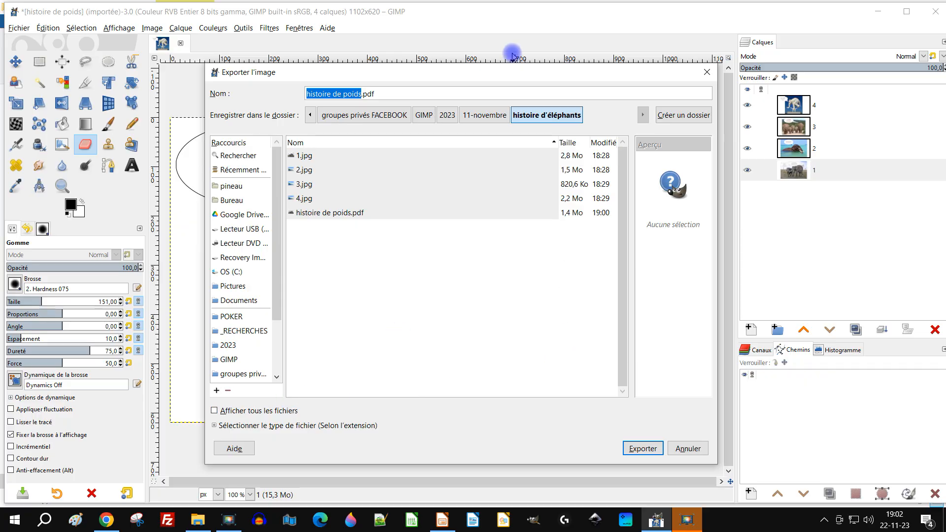
pyautogui.moveTo(479, 76); pyautogui.dragTo(476, 13)
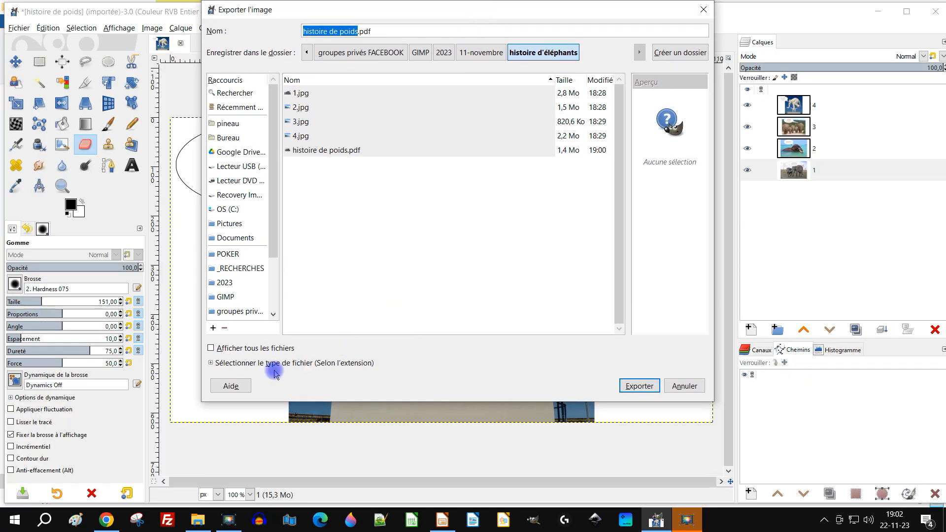
pyautogui.click(216, 362)
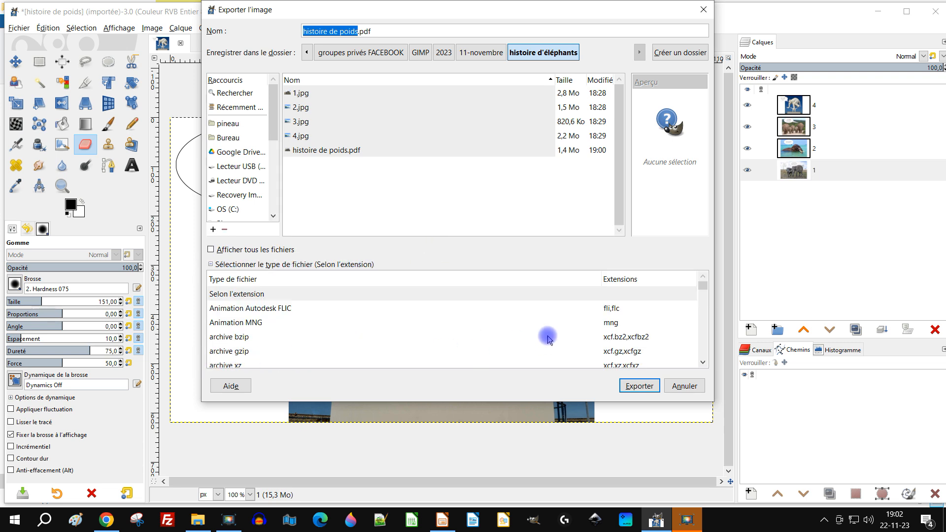
pyautogui.scroll(-3, 461, 330)
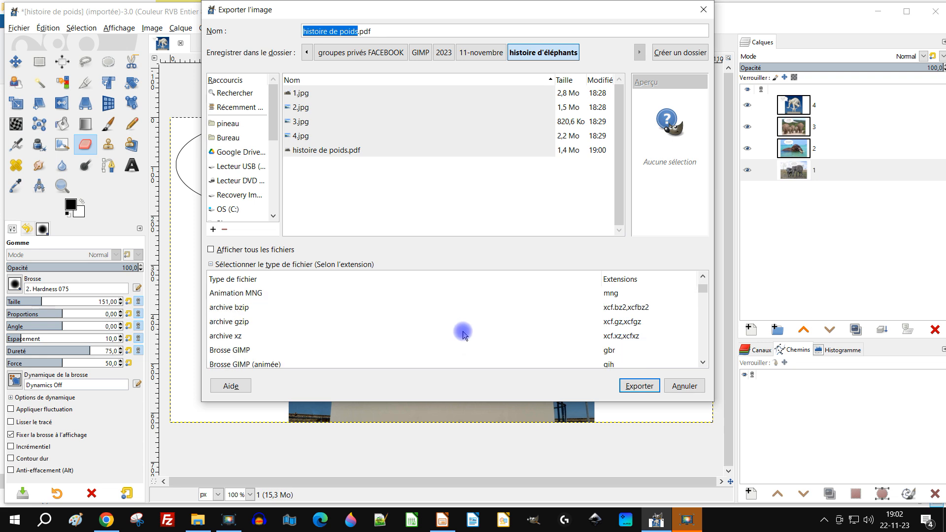
pyautogui.scroll(-1, 464, 334)
pyautogui.scroll(4, 463, 331)
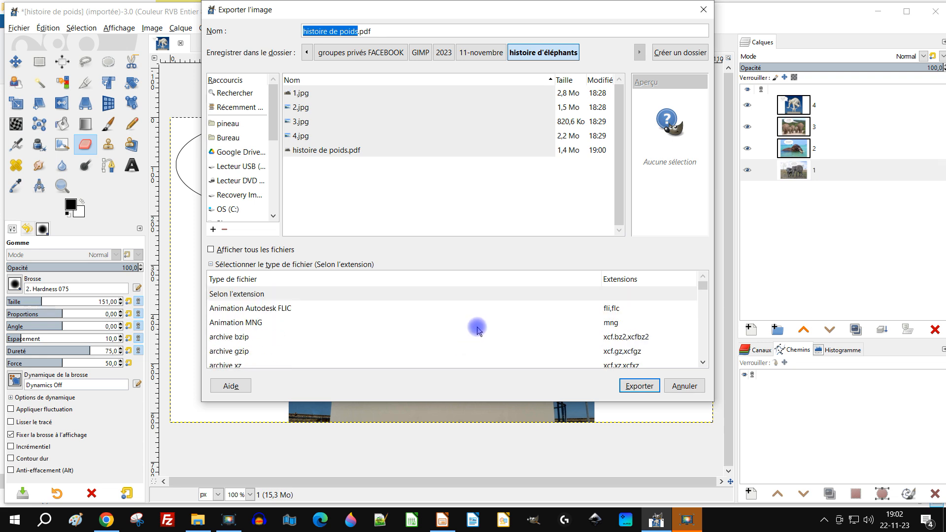
pyautogui.scroll(-4, 481, 323)
pyautogui.scroll(-6, 496, 326)
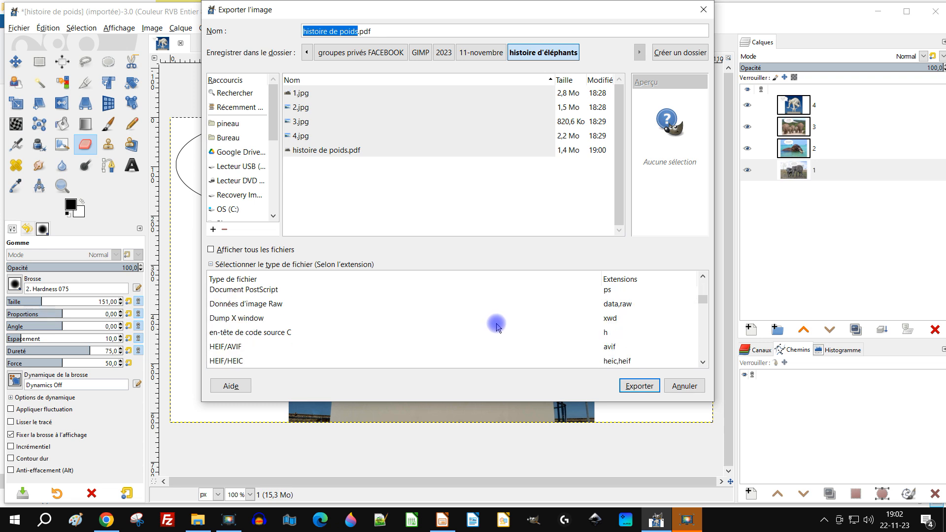
pyautogui.scroll(-4, 498, 316)
pyautogui.scroll(-4, 497, 315)
pyautogui.scroll(-3, 499, 317)
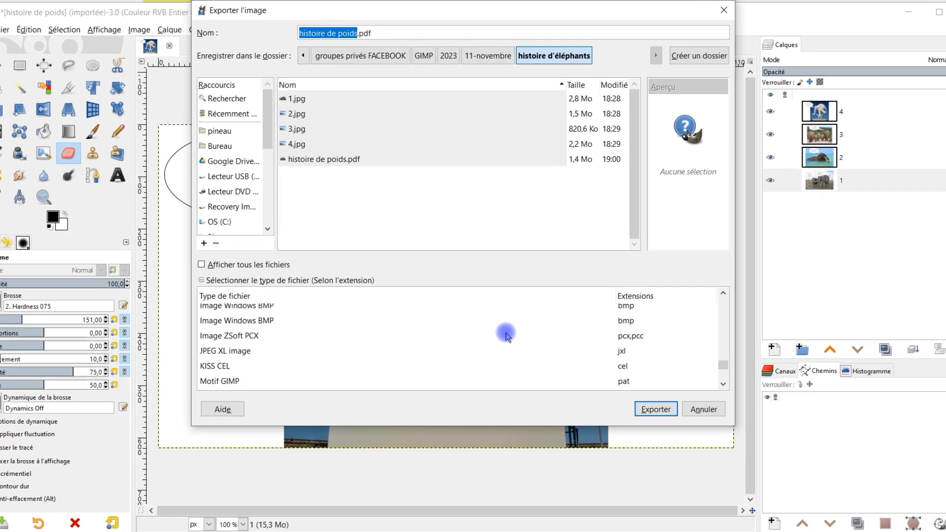
pyautogui.scroll(-3, 504, 332)
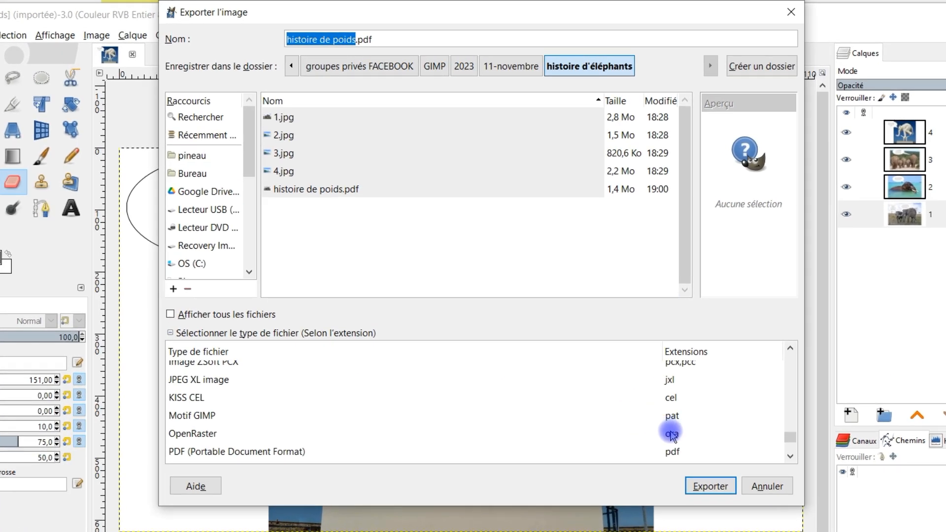
pyautogui.click(672, 434)
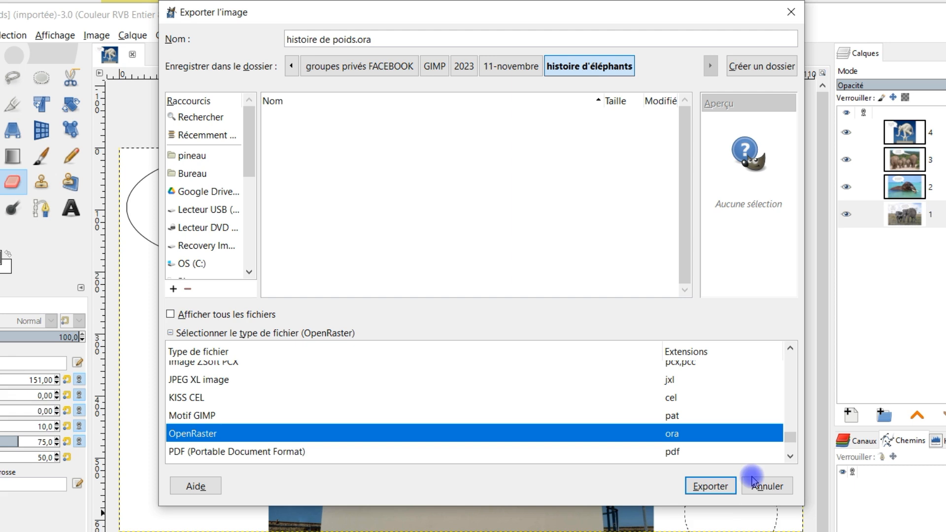
pyautogui.click(693, 485)
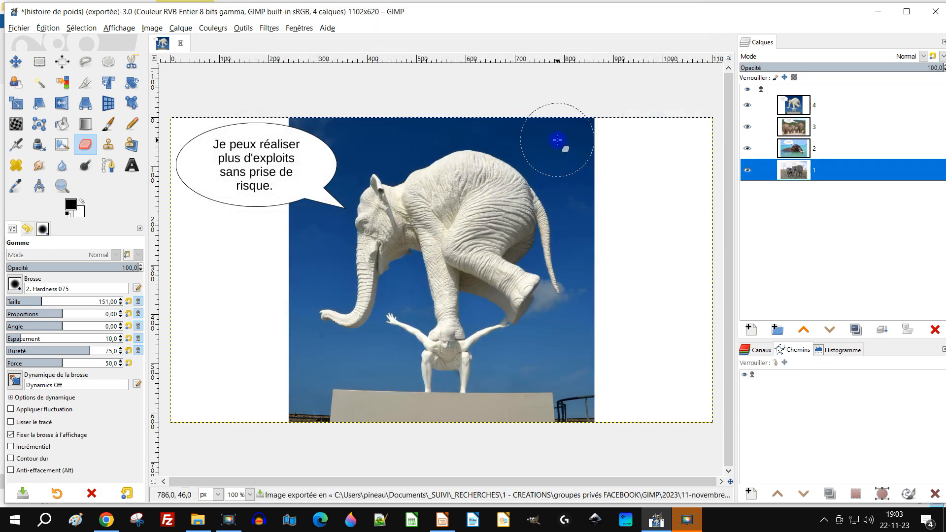
# Close GIMP and return to the histoire d'éléphants folder in File Explorer
pyautogui.click(930, 12)
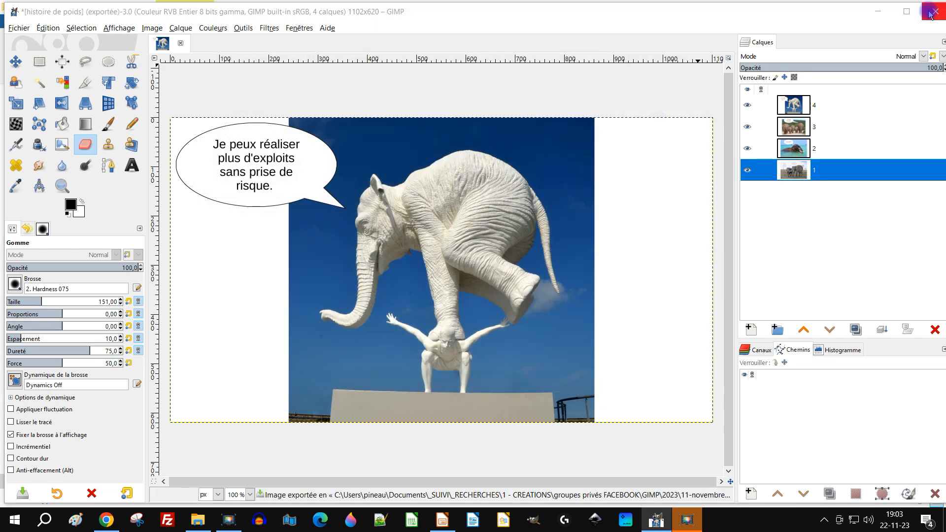
pyautogui.click(232, 262)
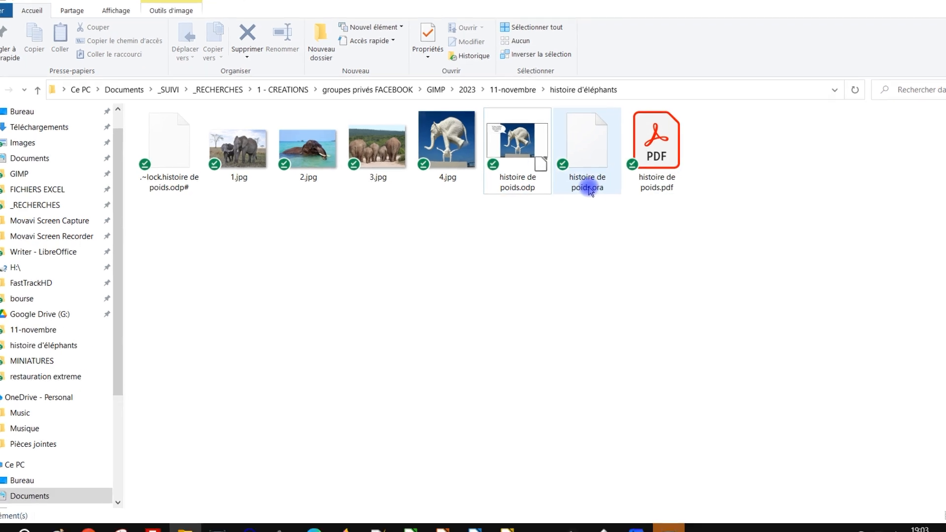
# Rename histoire de poids.ora as histoire de poids.zip and accept the extension change
pyautogui.rightClick(609, 178)
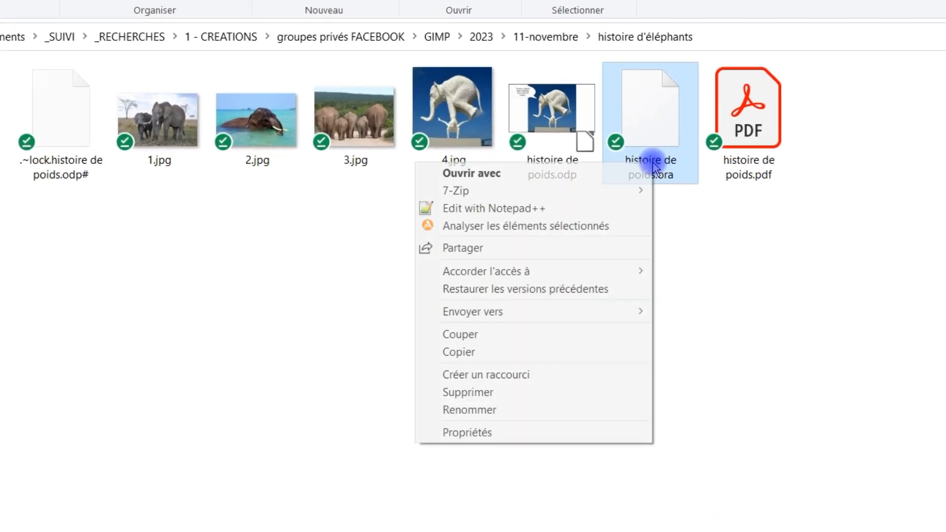
pyautogui.click(504, 413)
pyautogui.doubleClick(661, 175)
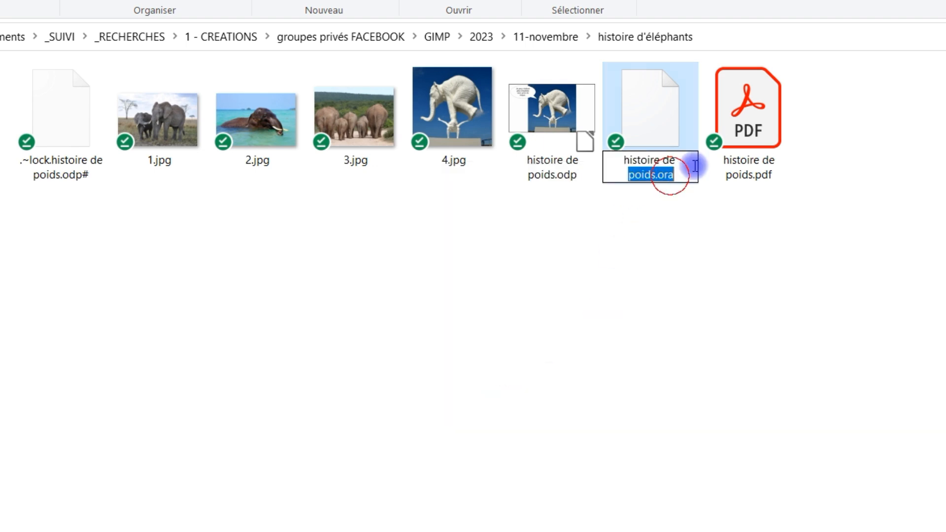
pyautogui.click(671, 175)
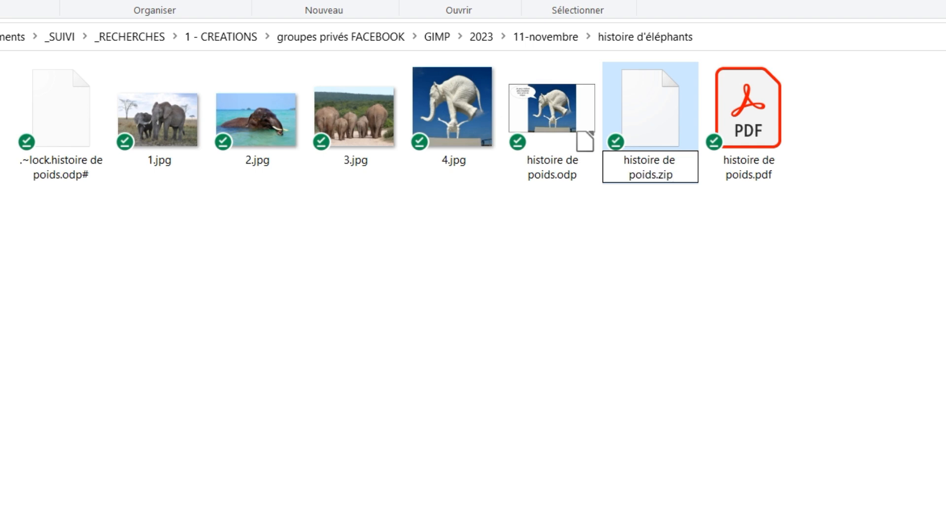
pyautogui.write('zip')
pyautogui.press('Return')
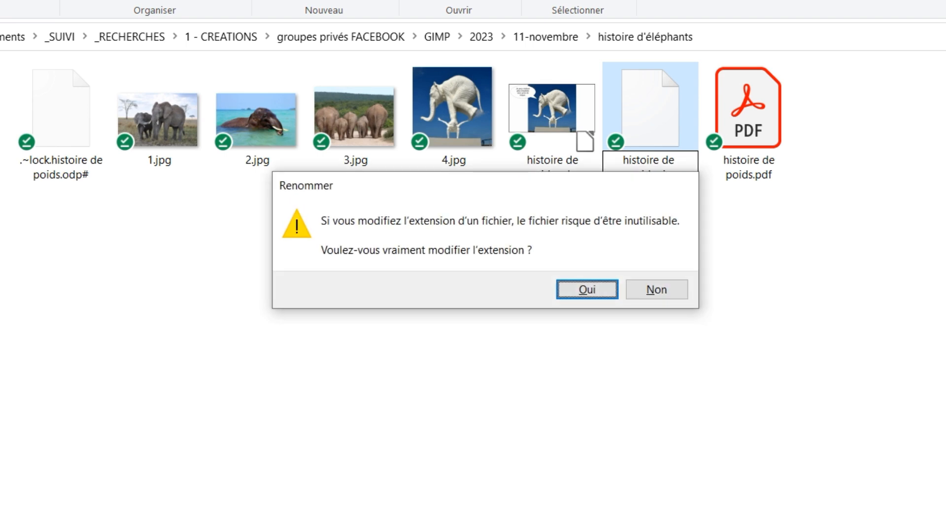
pyautogui.click(596, 291)
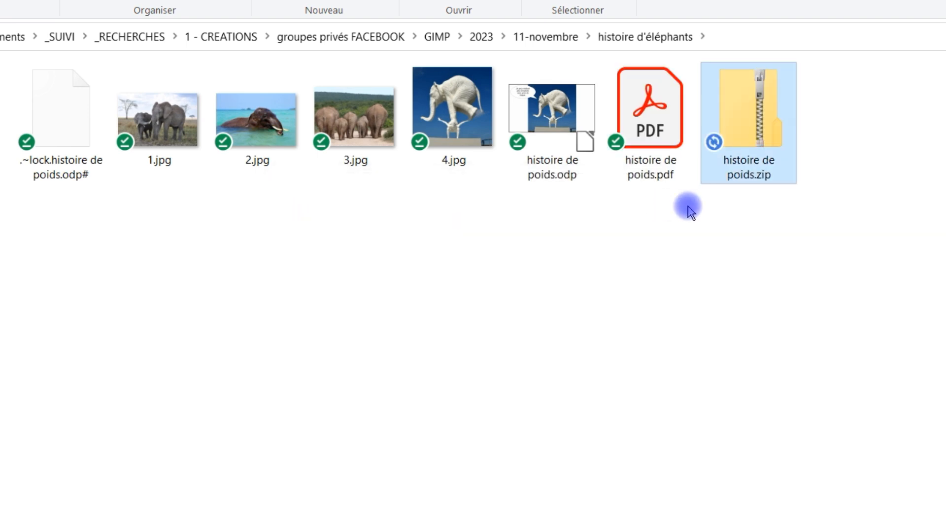
# Extract all contents of histoire de poids.zip into the histoire de poids folder inside histoire d'éléphants
pyautogui.click(759, 164)
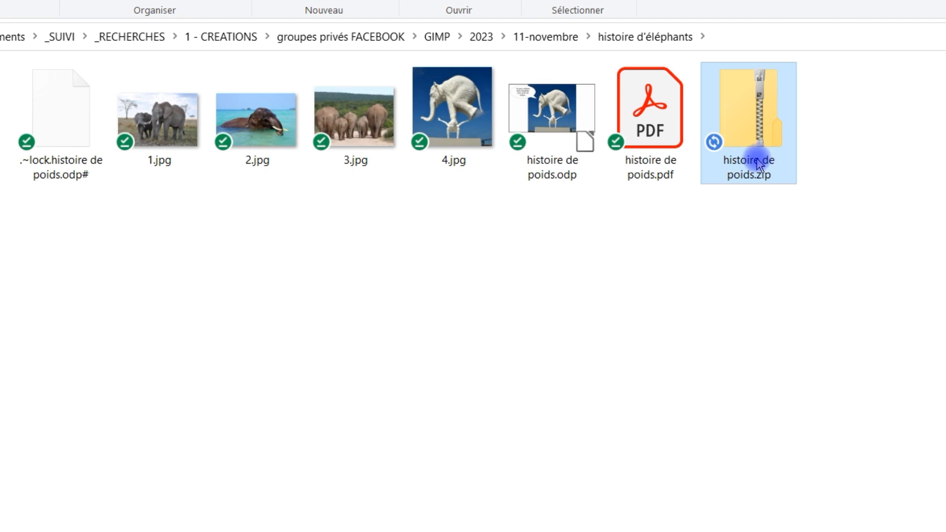
pyautogui.rightClick(759, 164)
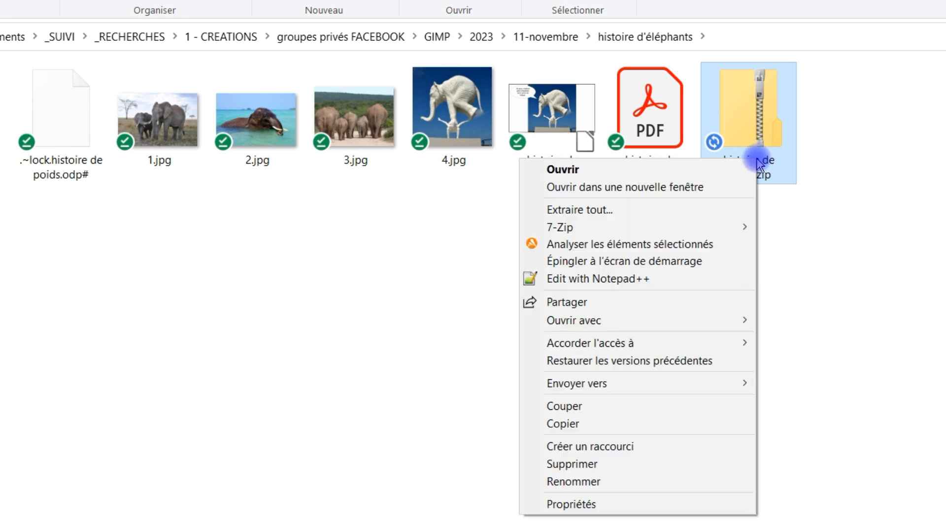
pyautogui.click(627, 211)
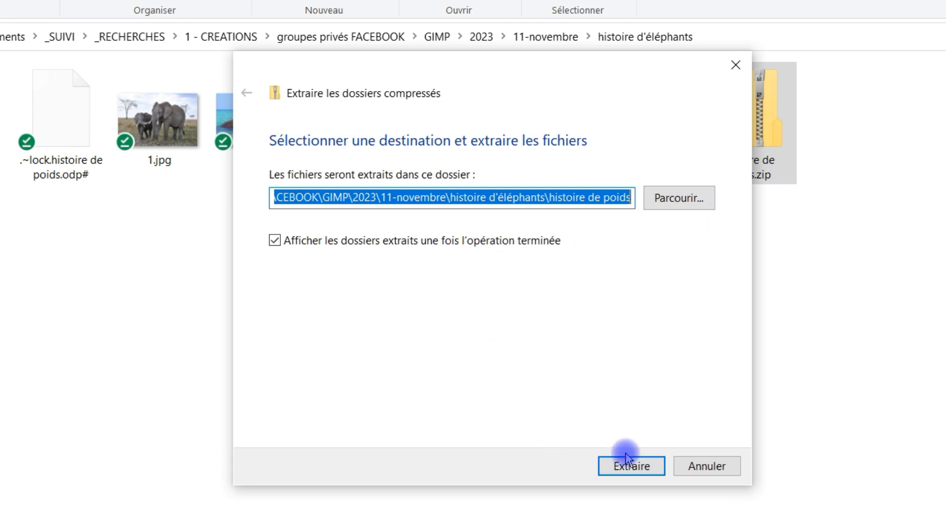
pyautogui.click(638, 472)
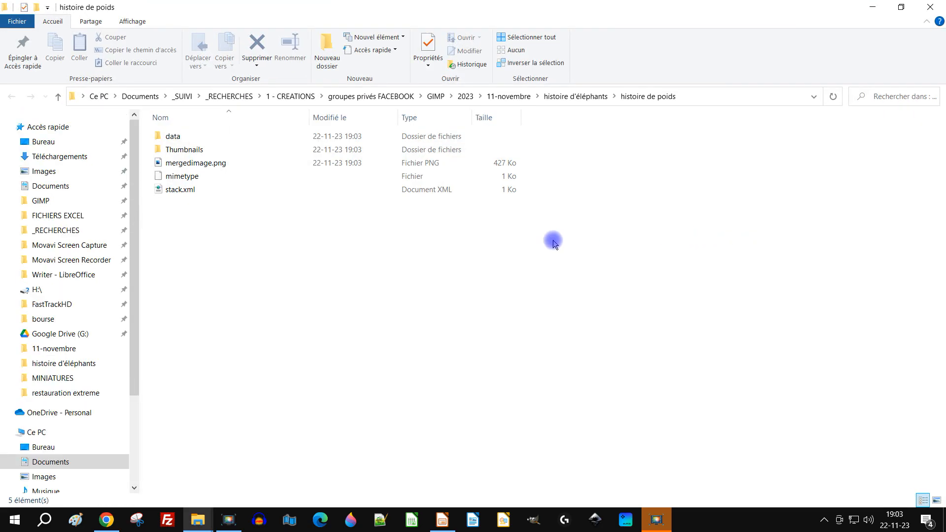
# Open the extracted data folder and view 000.png in Photos, closing the viewer to return to the folder
pyautogui.doubleClick(178, 142)
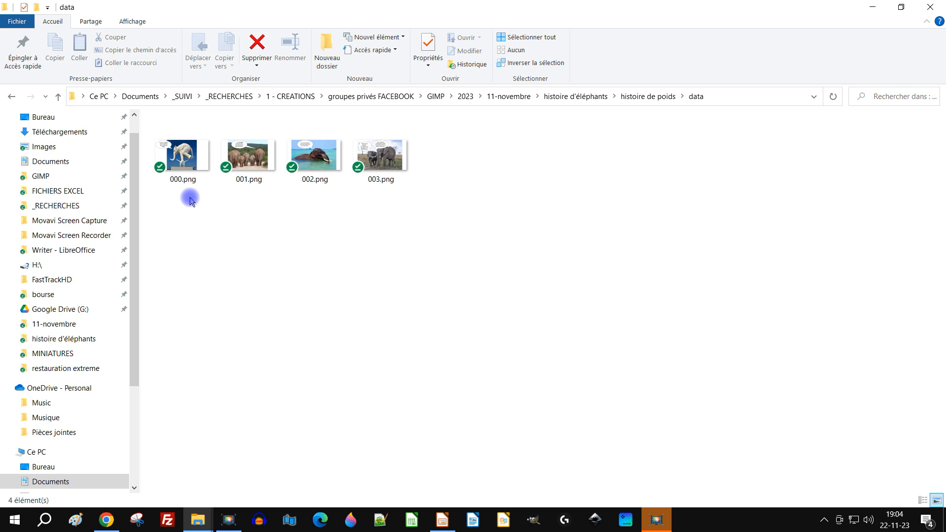
pyautogui.doubleClick(183, 153)
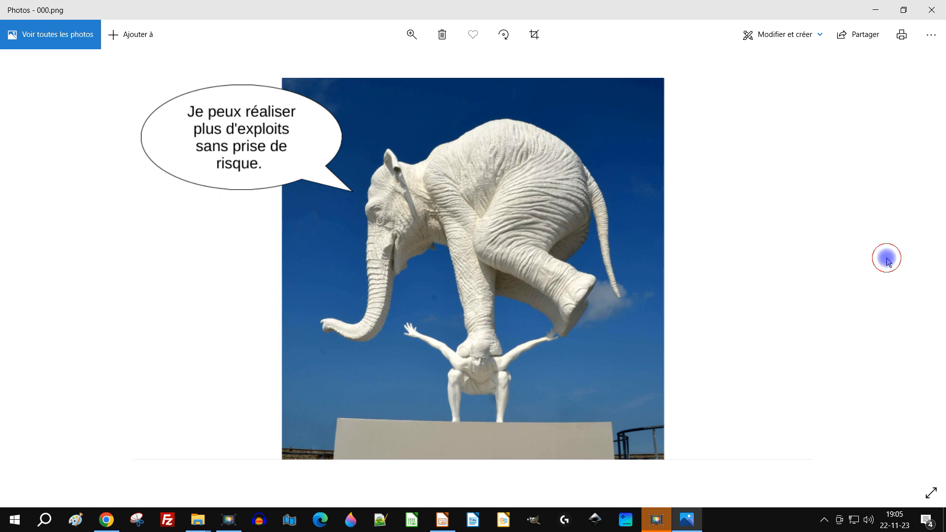
pyautogui.click(930, 11)
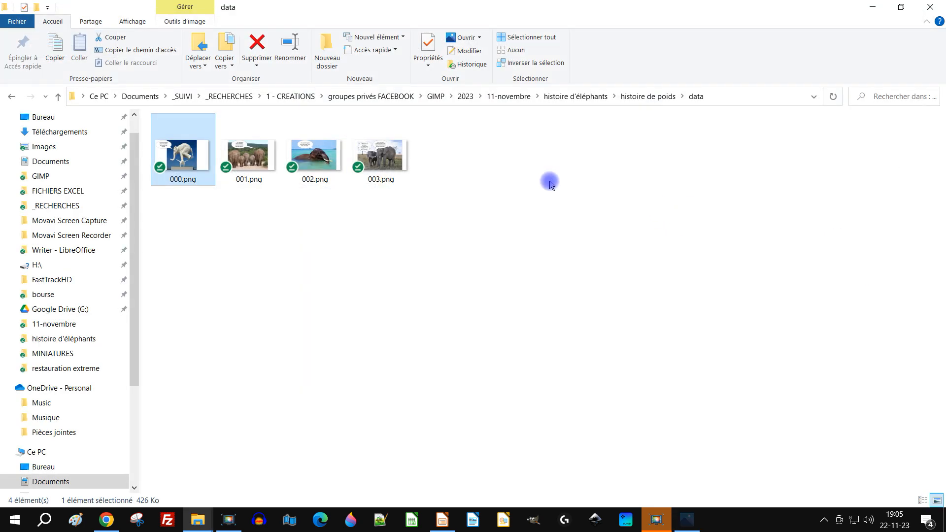
# Select all four PNG images in the data folder and open them together in Photos, starting with 003.png
pyautogui.keyDown('shift'); pyautogui.click(383, 161); pyautogui.keyUp('shift')
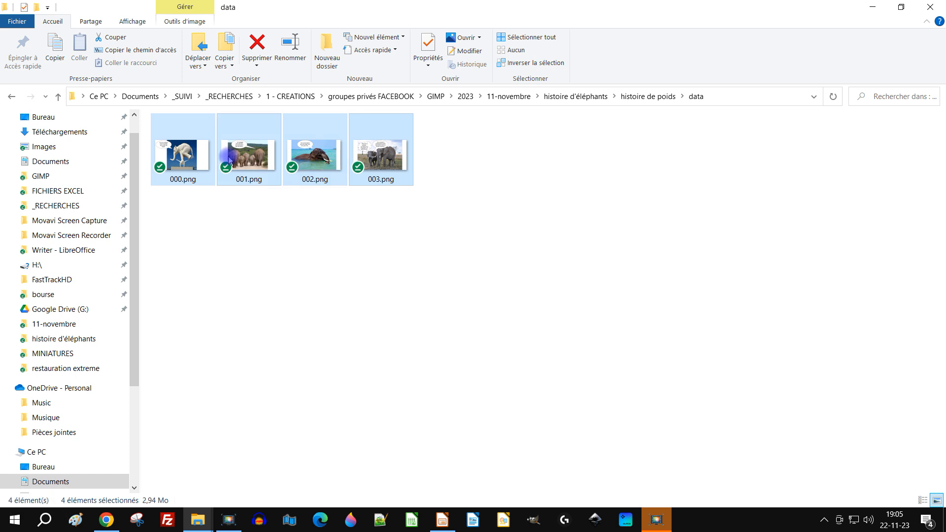
pyautogui.doubleClick(170, 154)
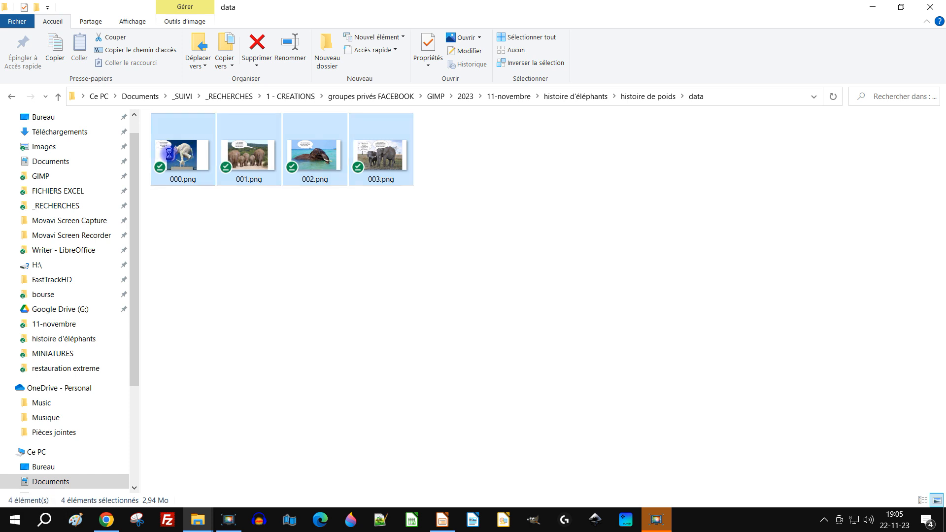
pyautogui.click(317, 237)
pyautogui.click(386, 151)
pyautogui.keyDown('ctrl'); pyautogui.click(315, 156); pyautogui.keyUp('ctrl')
pyautogui.keyDown('ctrl'); pyautogui.click(249, 155); pyautogui.keyUp('ctrl')
pyautogui.keyDown('ctrl'); pyautogui.click(172, 156); pyautogui.keyUp('ctrl')
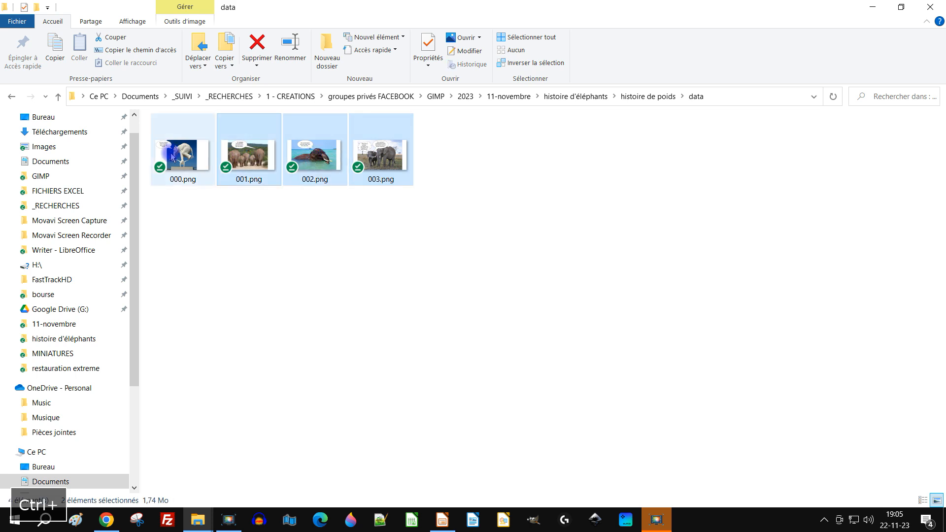
pyautogui.rightClick(374, 156)
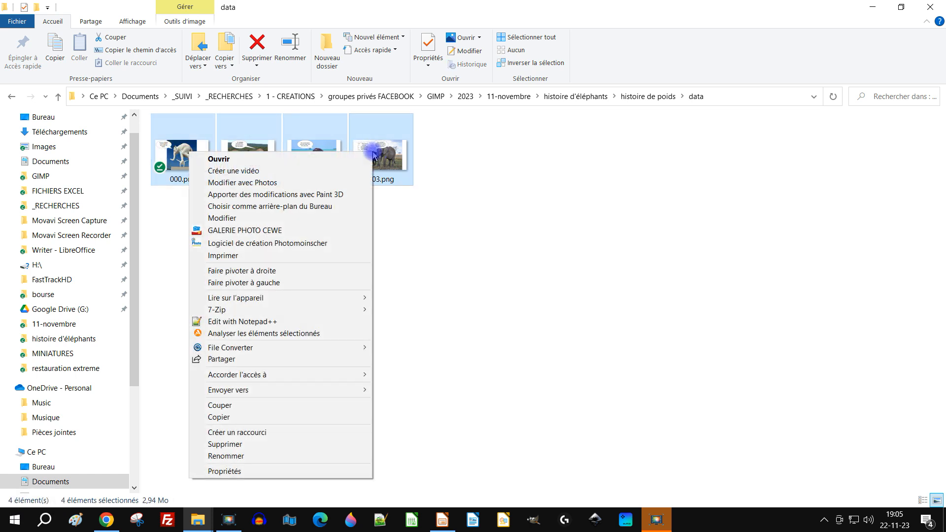
pyautogui.click(307, 166)
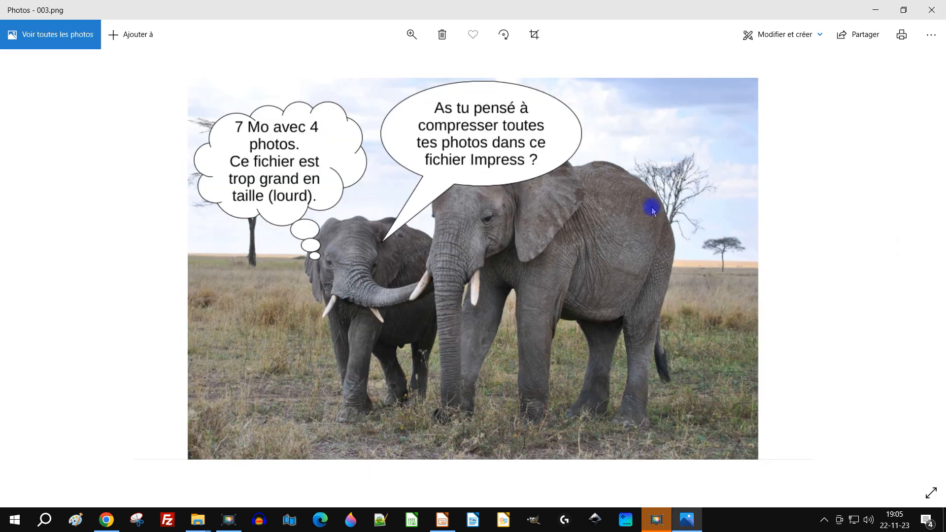
# Browse from 003.png through 000.png, 001.png and 002.png, close Photos and deselect the files in the data folder
pyautogui.moveTo(918, 261)
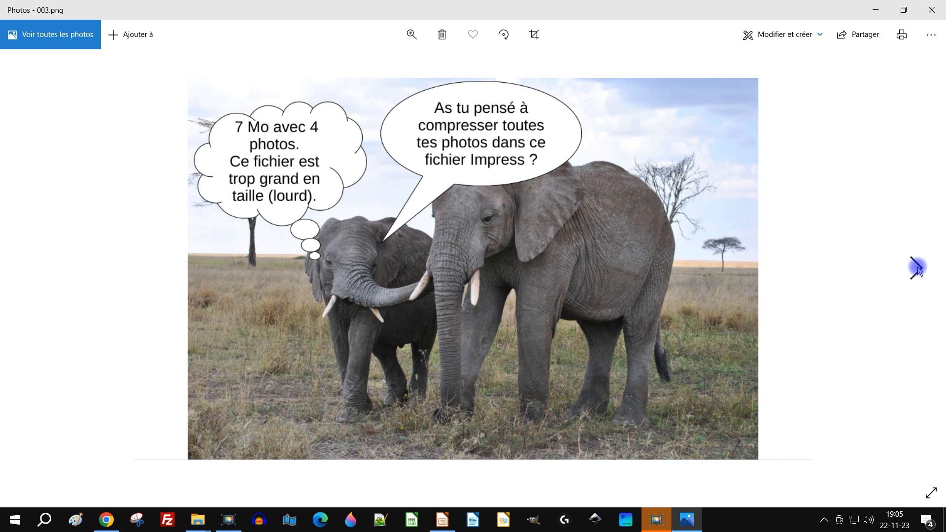
pyautogui.click(918, 268)
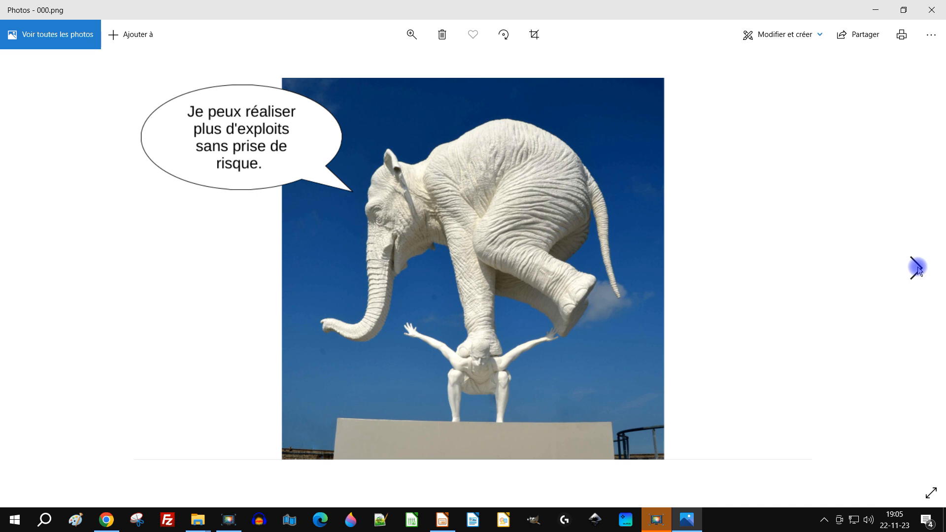
pyautogui.click(917, 269)
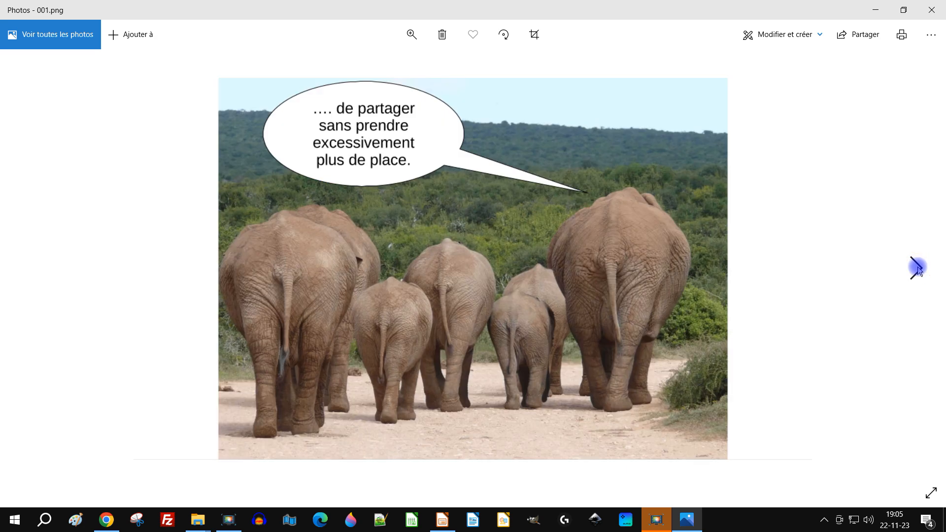
pyautogui.click(918, 269)
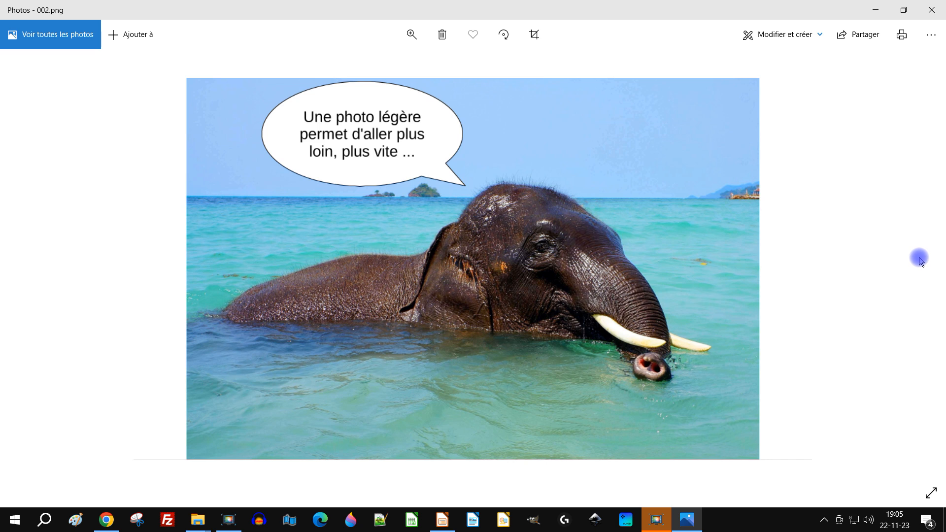
pyautogui.click(932, 10)
pyautogui.click(530, 190)
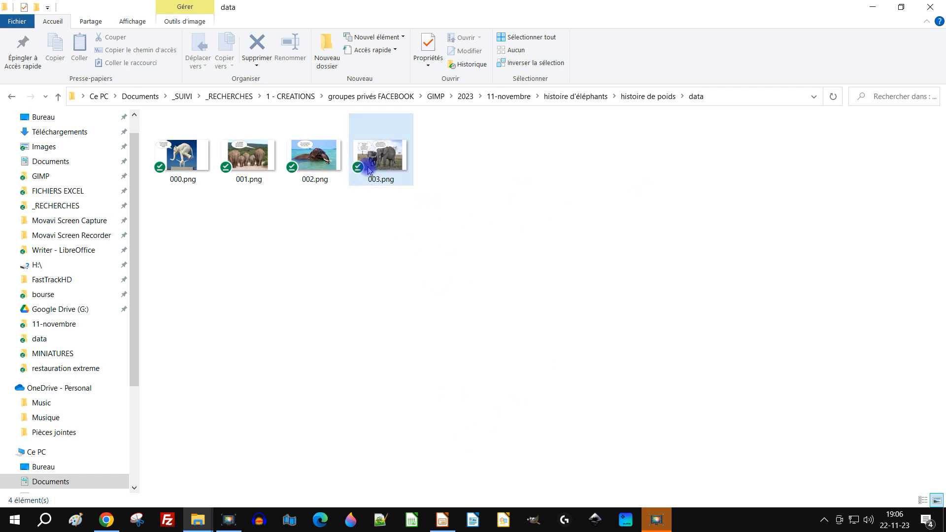
# View 000.png on its own once more, close Photos and clear the file selection
pyautogui.click(191, 159)
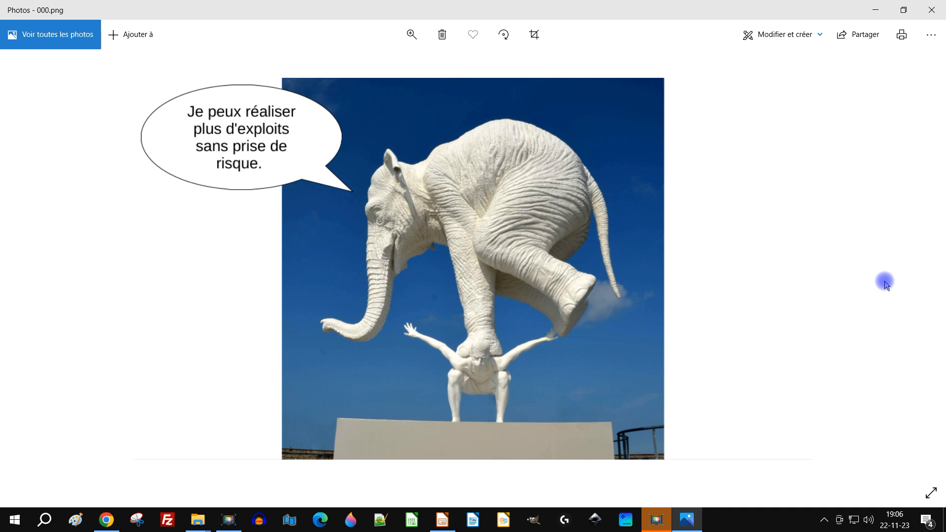
pyautogui.click(933, 10)
pyautogui.click(720, 226)
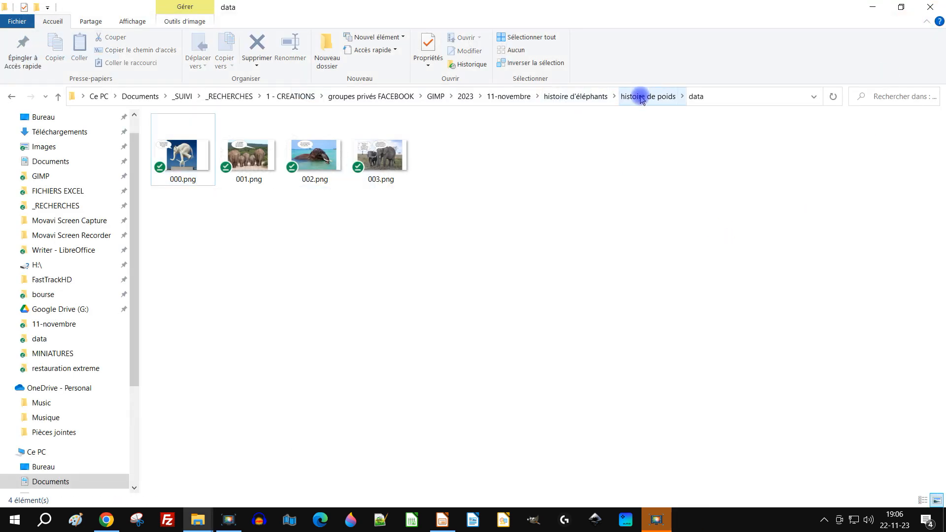
# Return to the histoire d'éléphants folder, open histoire de poids.odp in LibreOffice Impress to check the slides, and minimise it
pyautogui.click(585, 97)
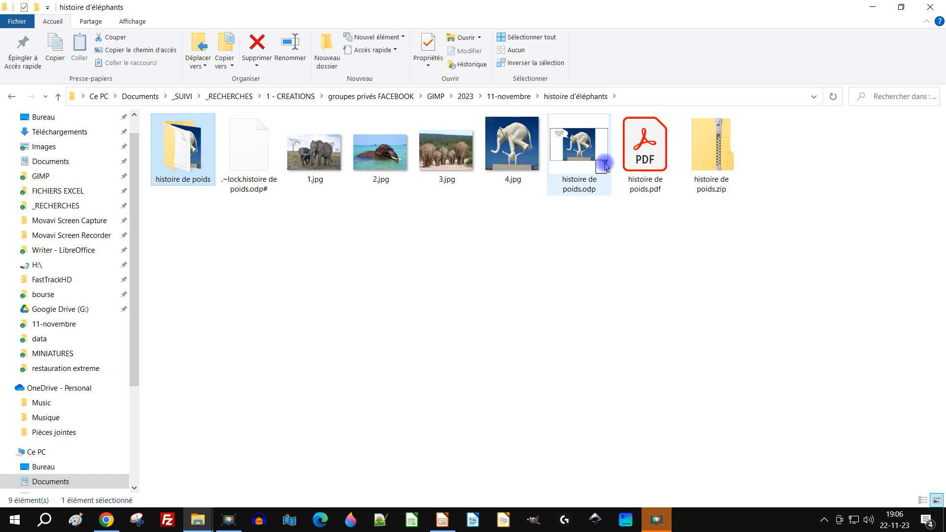
pyautogui.doubleClick(585, 148)
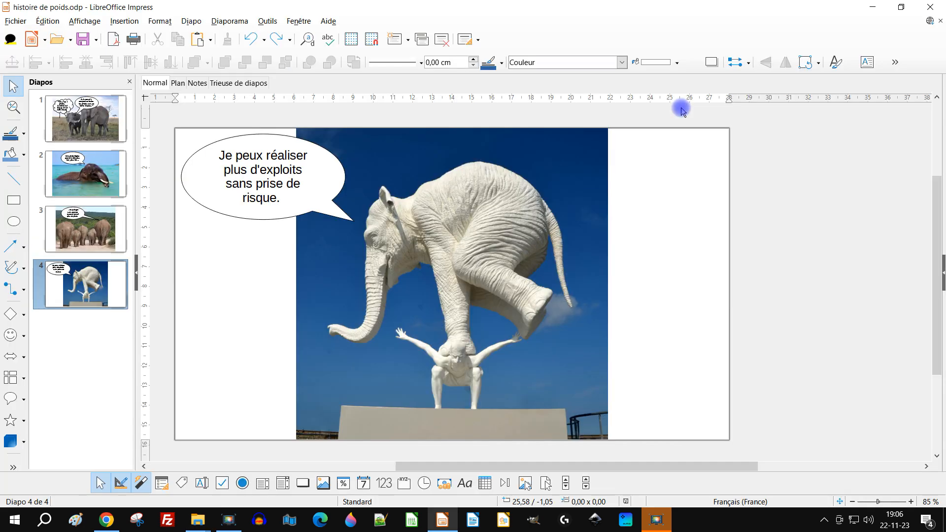
pyautogui.click(880, 6)
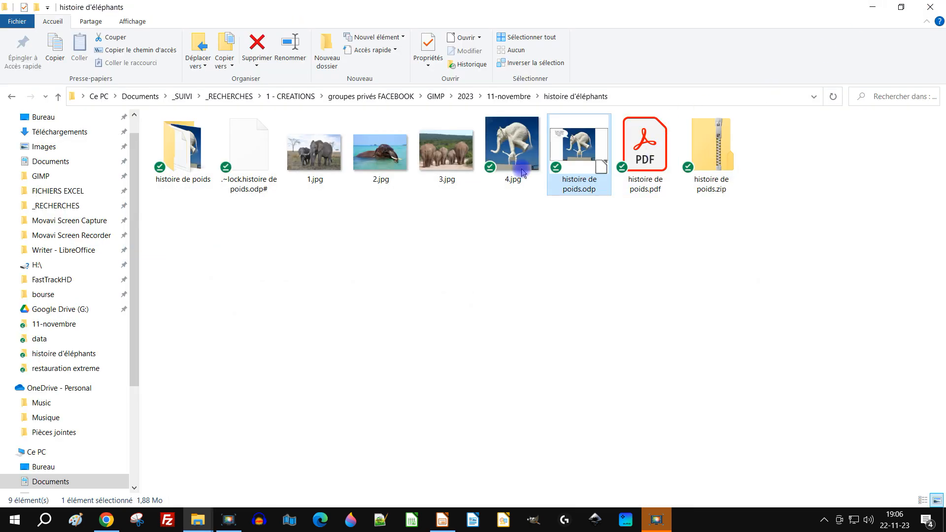